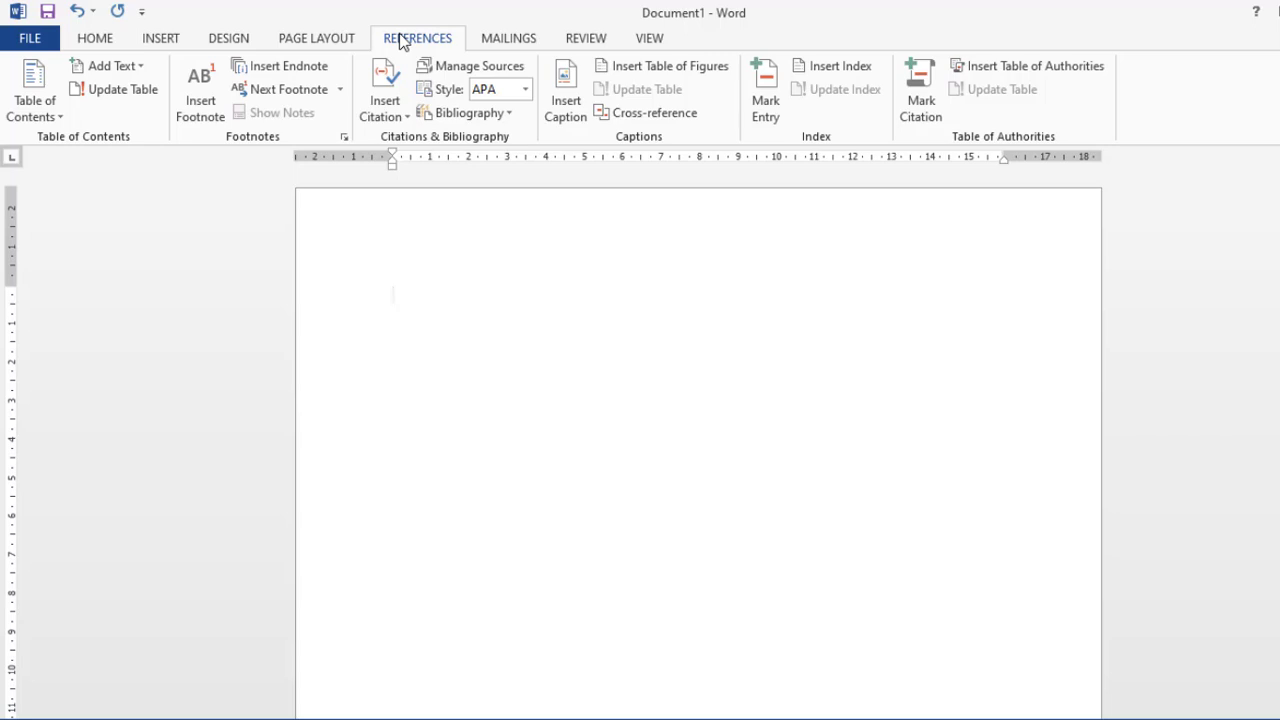
left_click(281, 106)
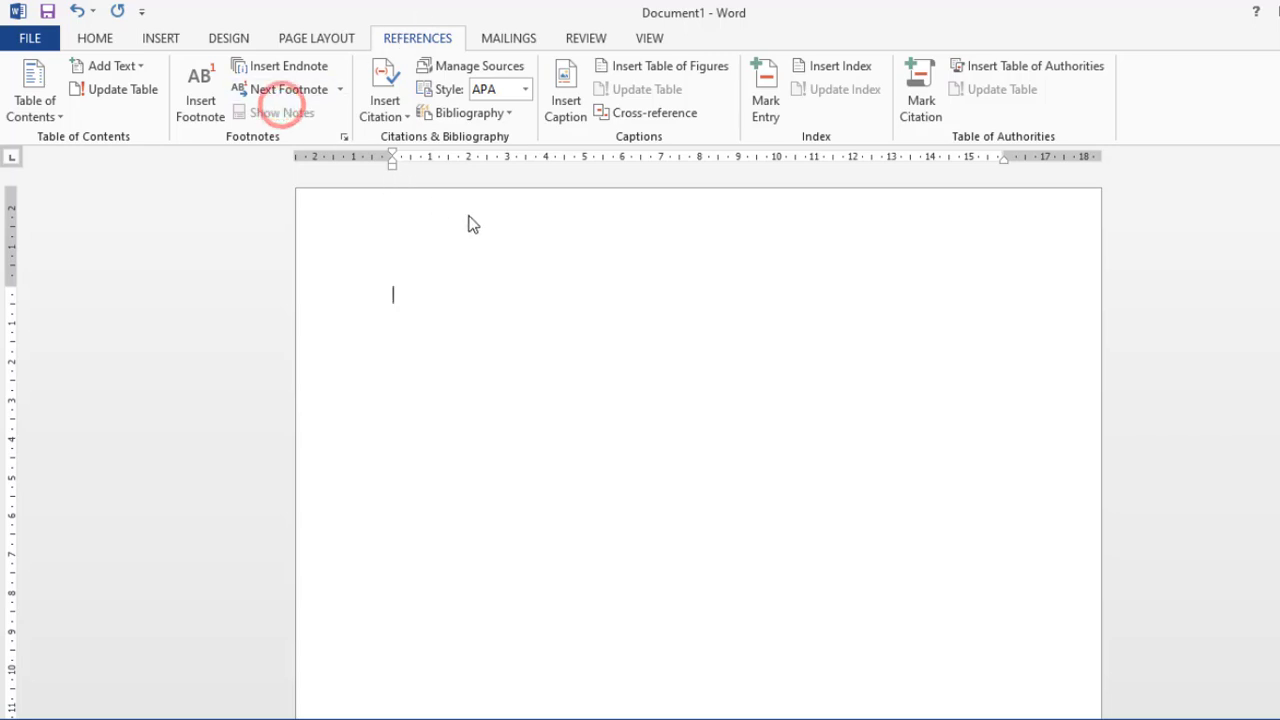
left_click(291, 112)
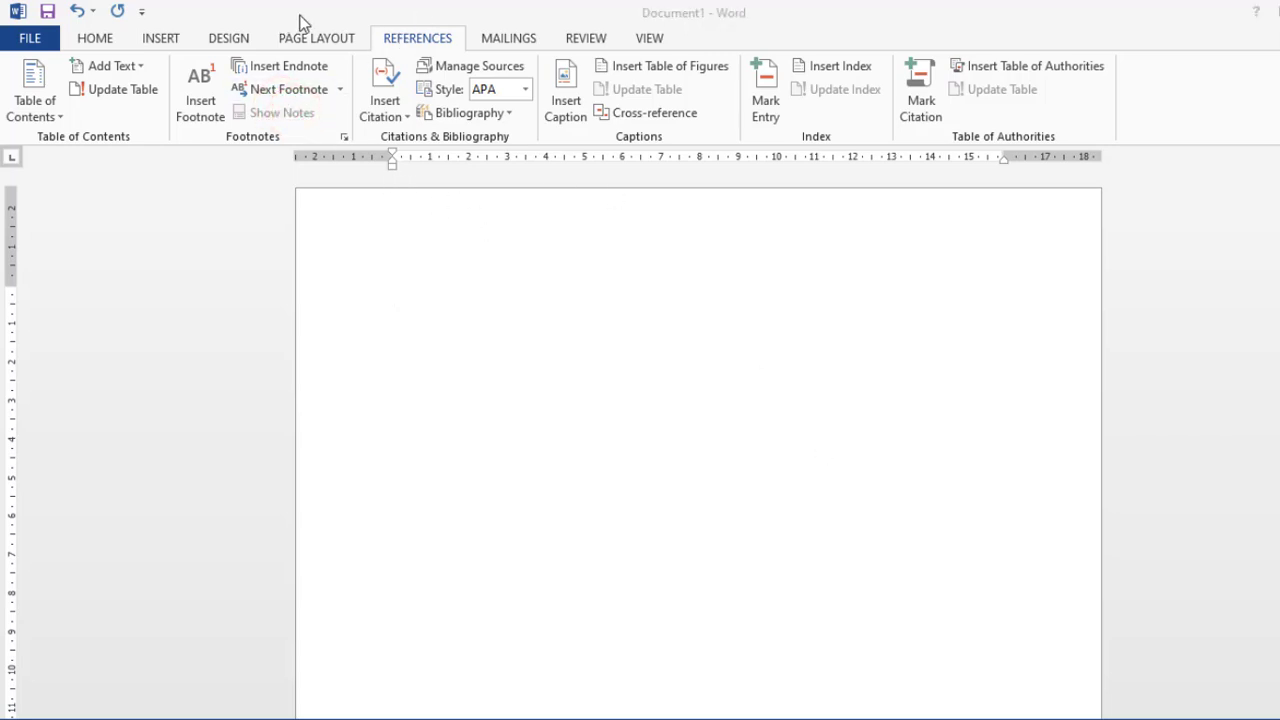
left_click(410, 40)
- Increase the font size to 16 for the blank document's text
left_click(95, 37)
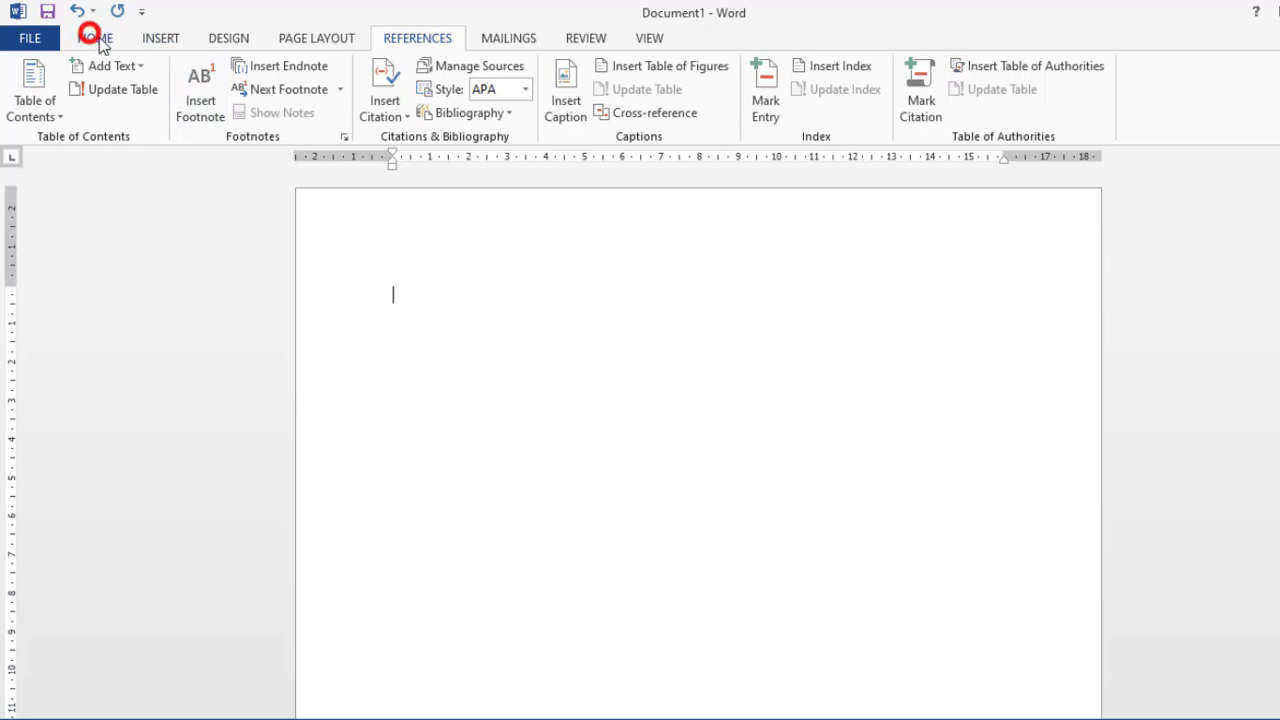
left_click(316, 73)
left_click(316, 73)
left_click(316, 73)
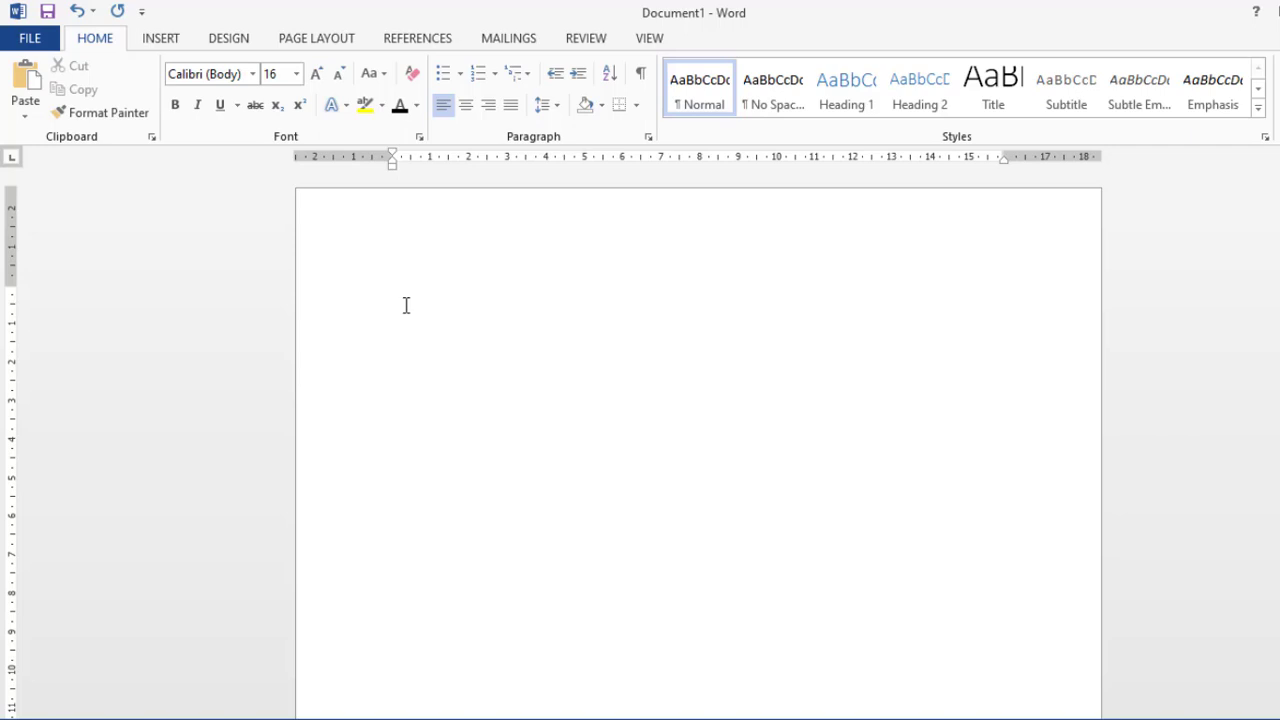
- Enter the title "Shivam Computer Institute" on the first line of the document
type("Shivam Computer INstitute")
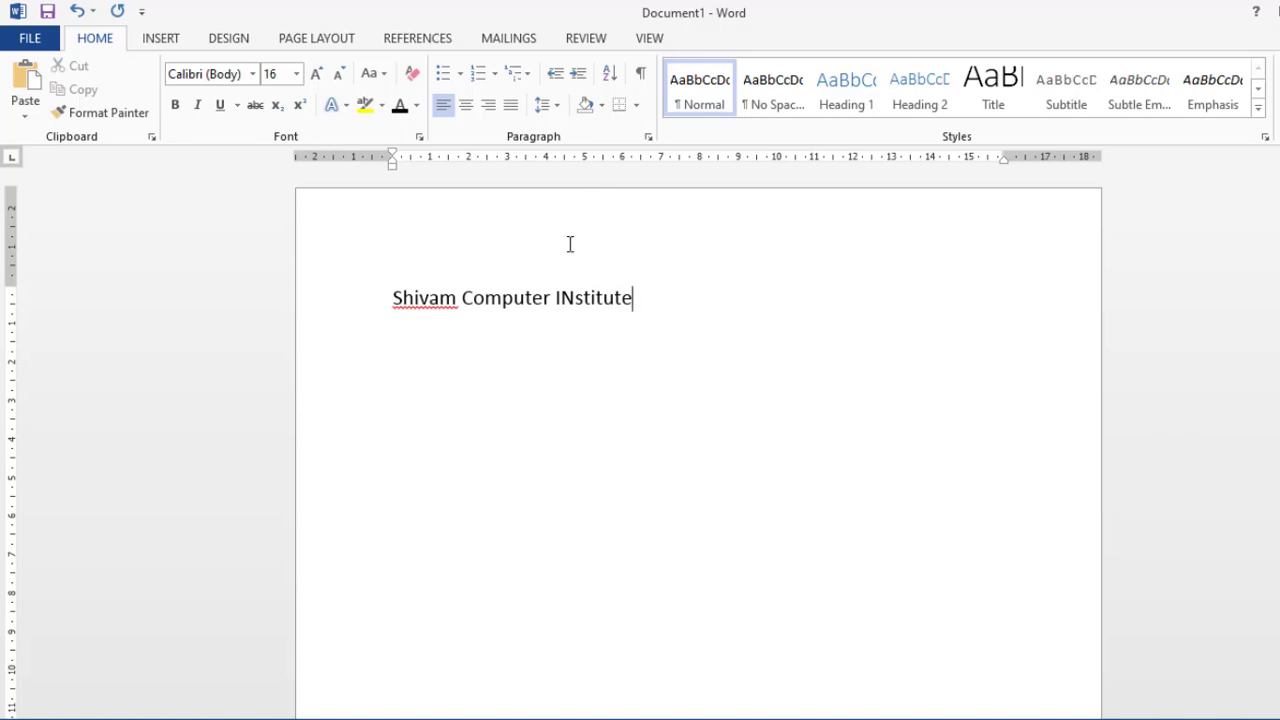
left_click(577, 305)
key("BackSpace")
type("n")
left_click(632, 302)
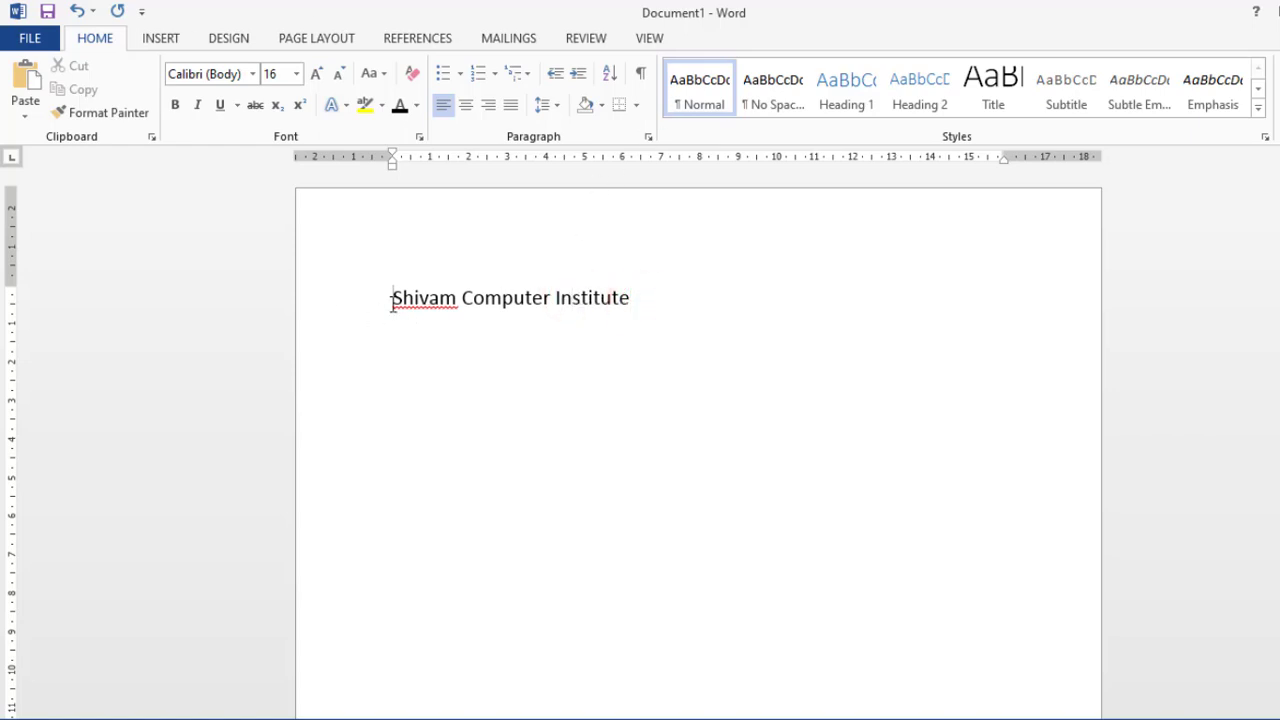
- Centre the title line and format its text in bold red
left_click(466, 105)
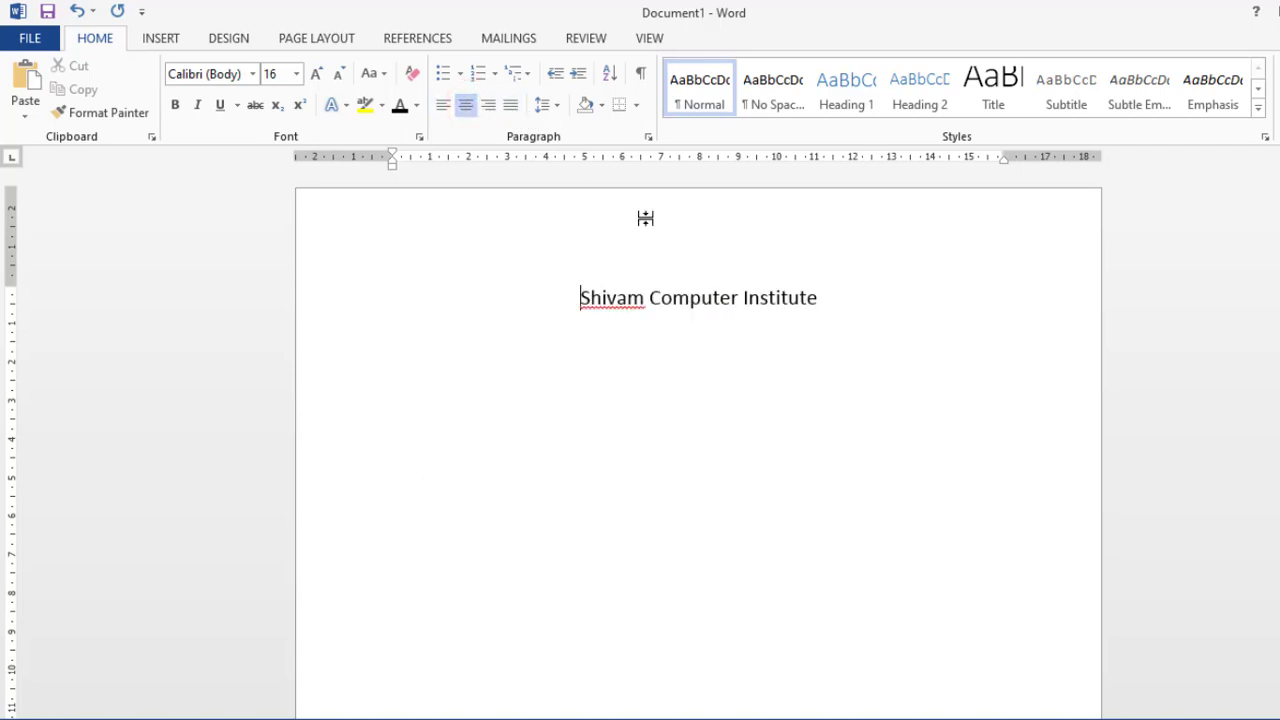
left_click_drag(816, 300, 590, 290)
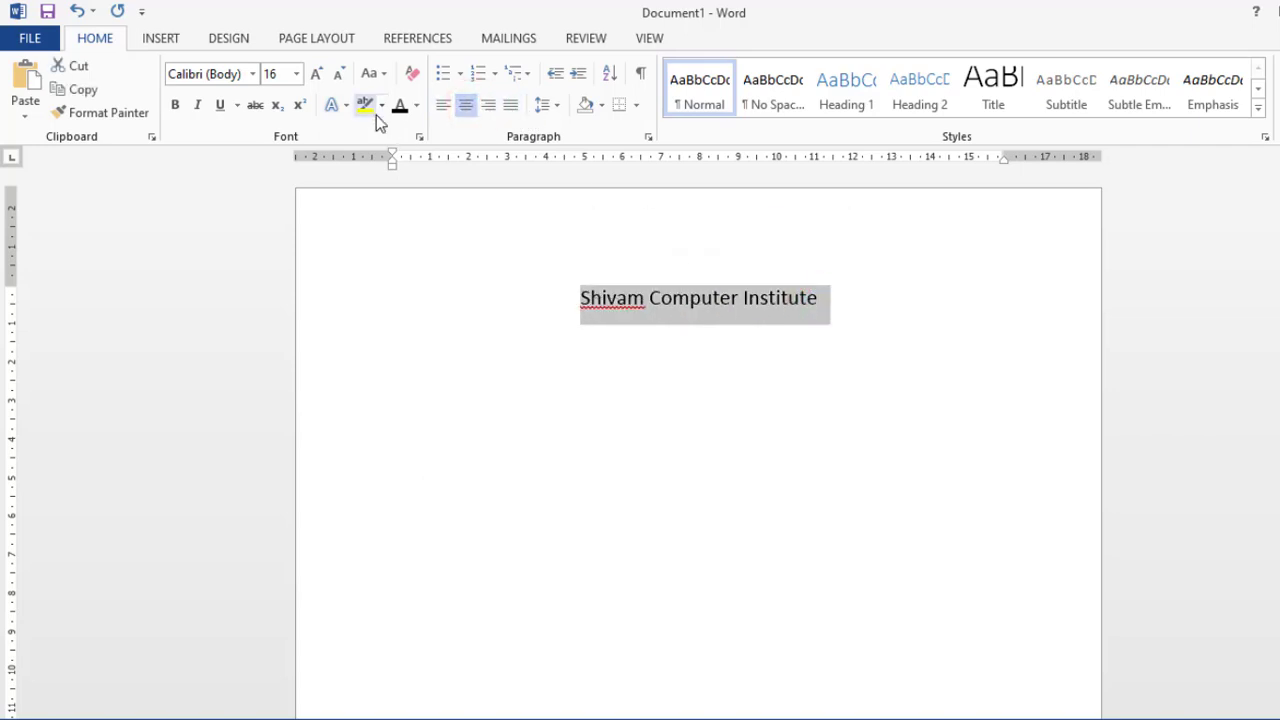
left_click(417, 108)
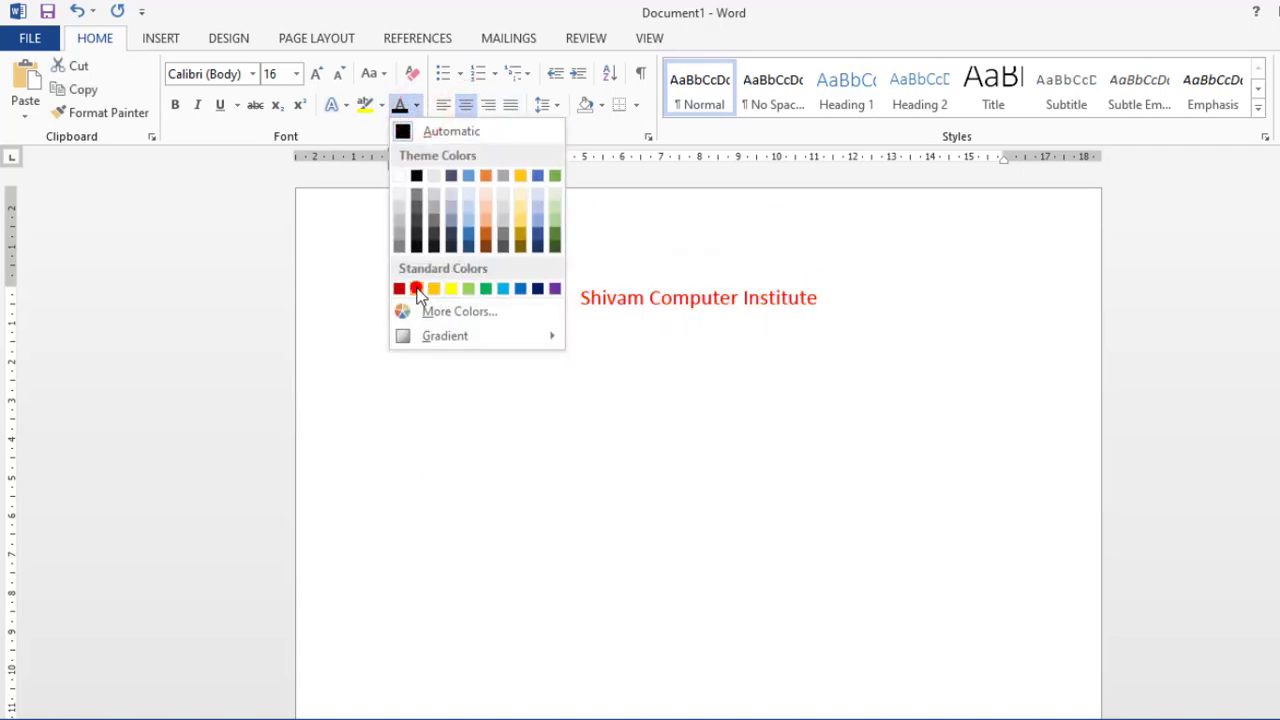
left_click(418, 289)
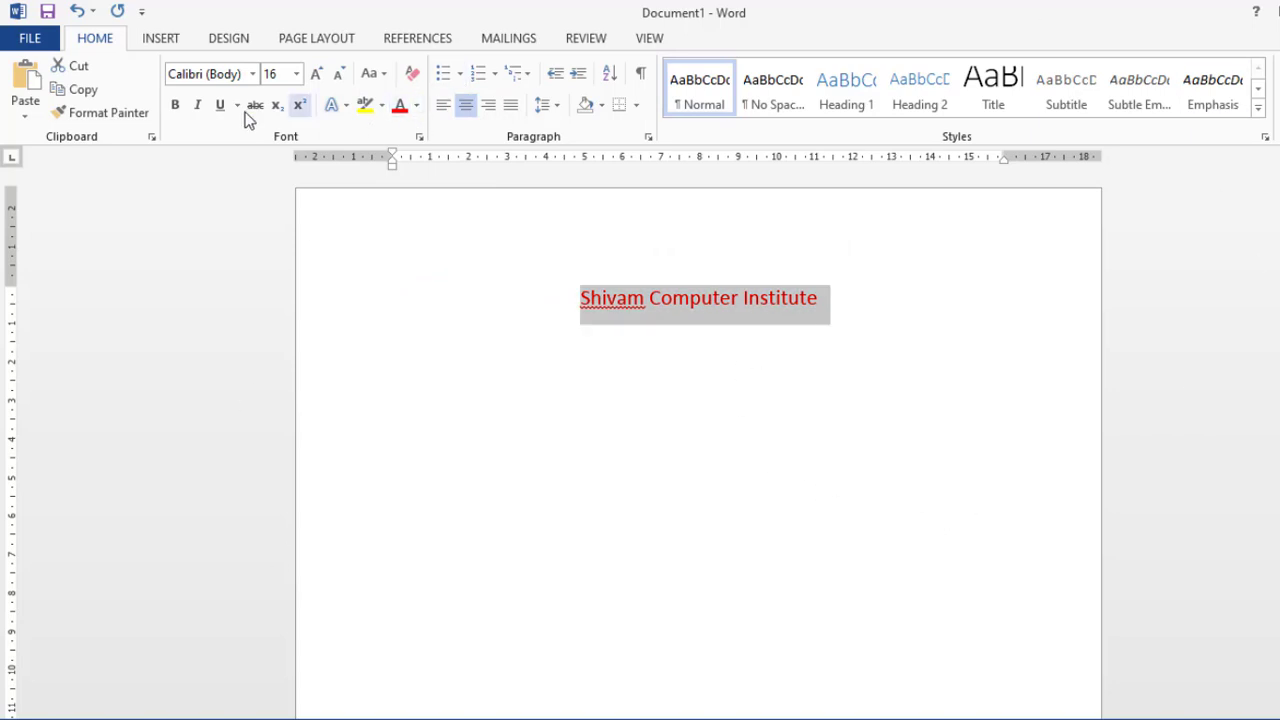
left_click(175, 106)
left_click(848, 305)
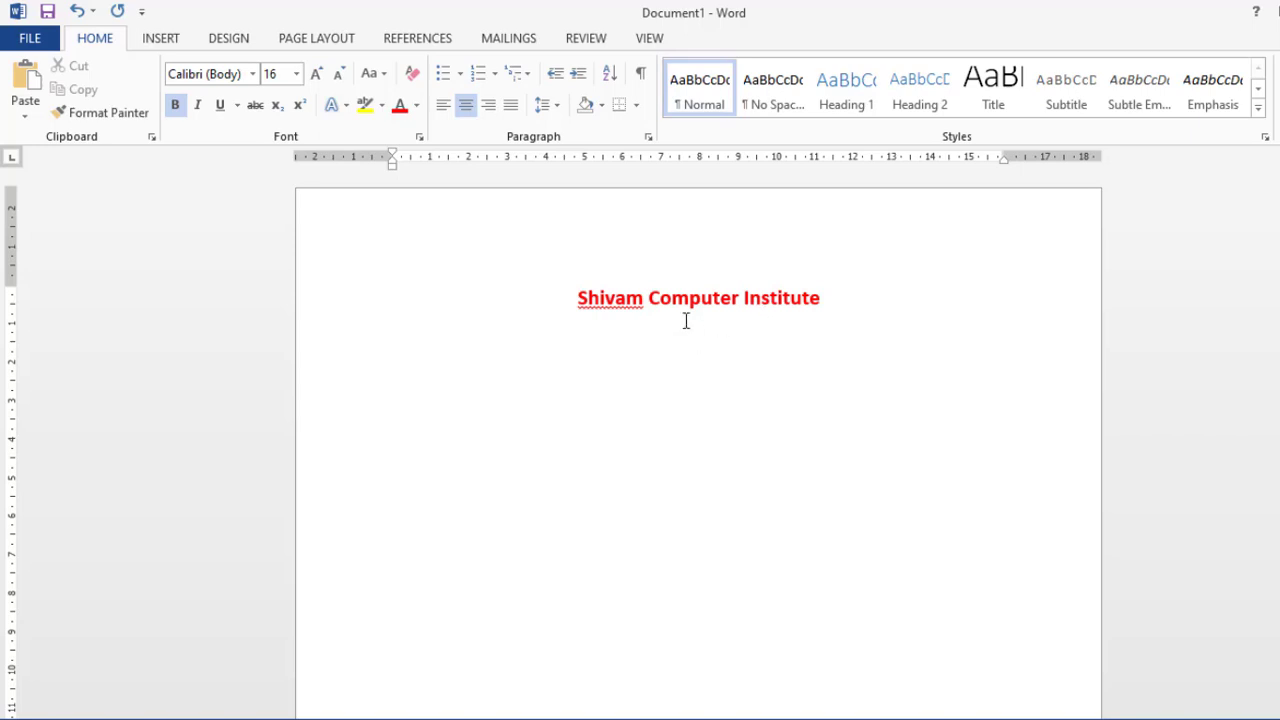
- Add the line "HTML" below the title, left-aligned in black without bold
left_click(444, 106)
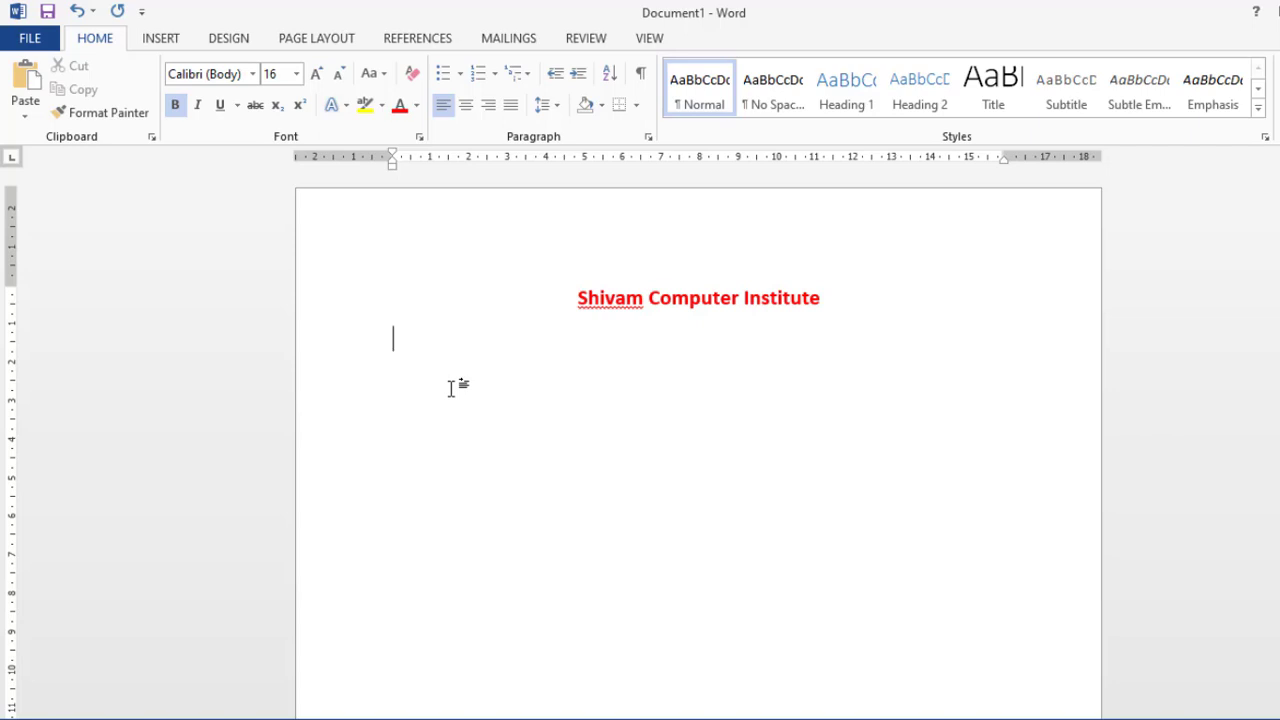
left_click(416, 105)
left_click(416, 176)
left_click(174, 105)
left_click(400, 335)
type("HTML")
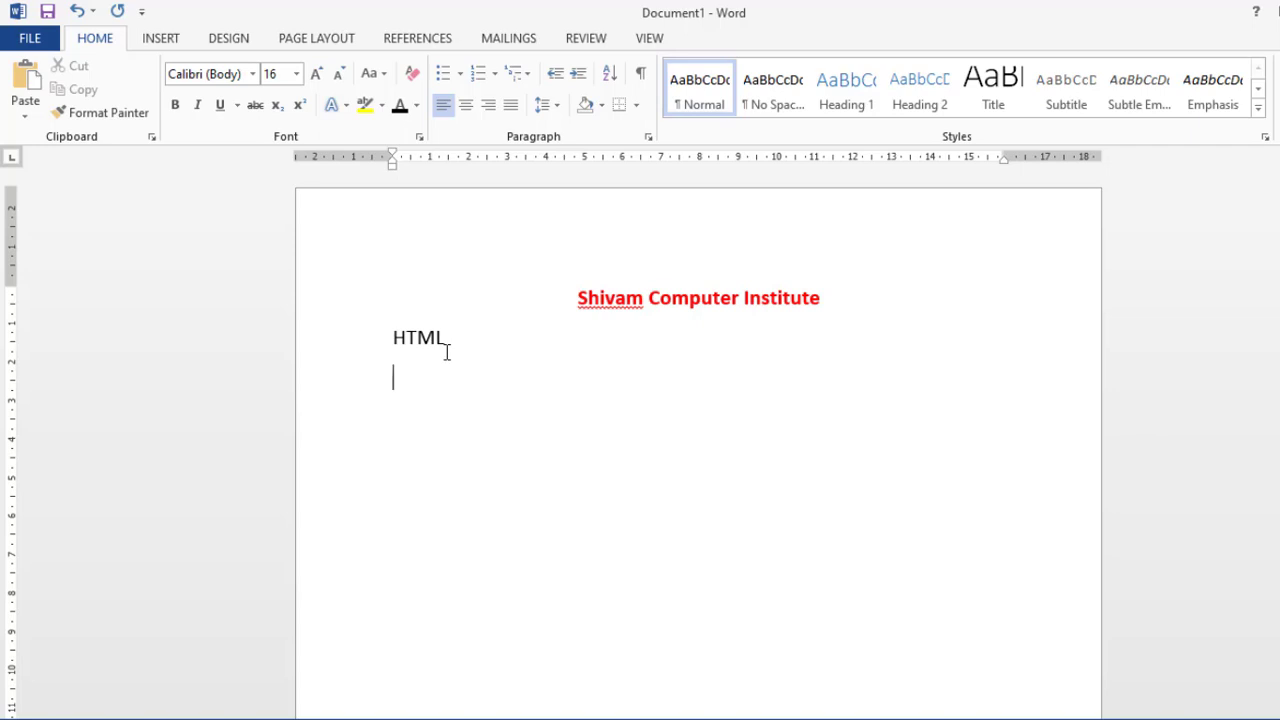
- Generate sample paragraphs below the HTML line with =rand(10)
key("Return")
type("=rand(10)")
key("Return")
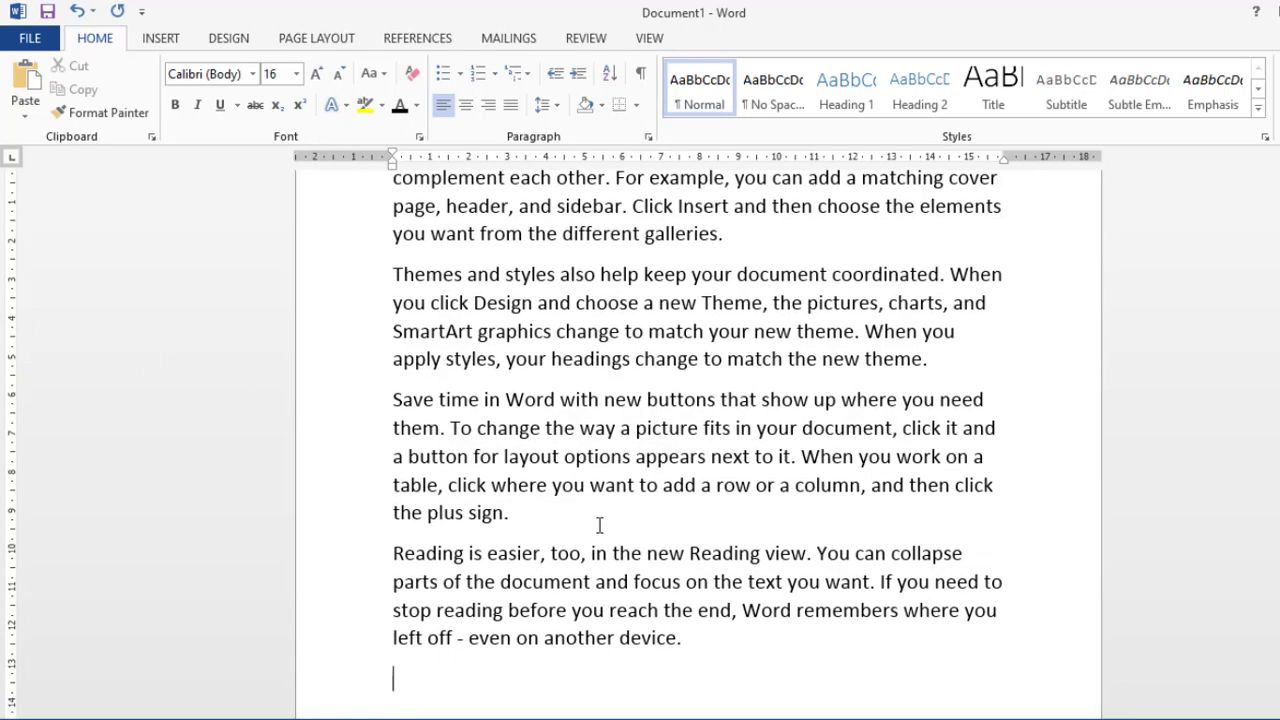
scroll(603, 528, "up", 4)
scroll(603, 526, "up", 10)
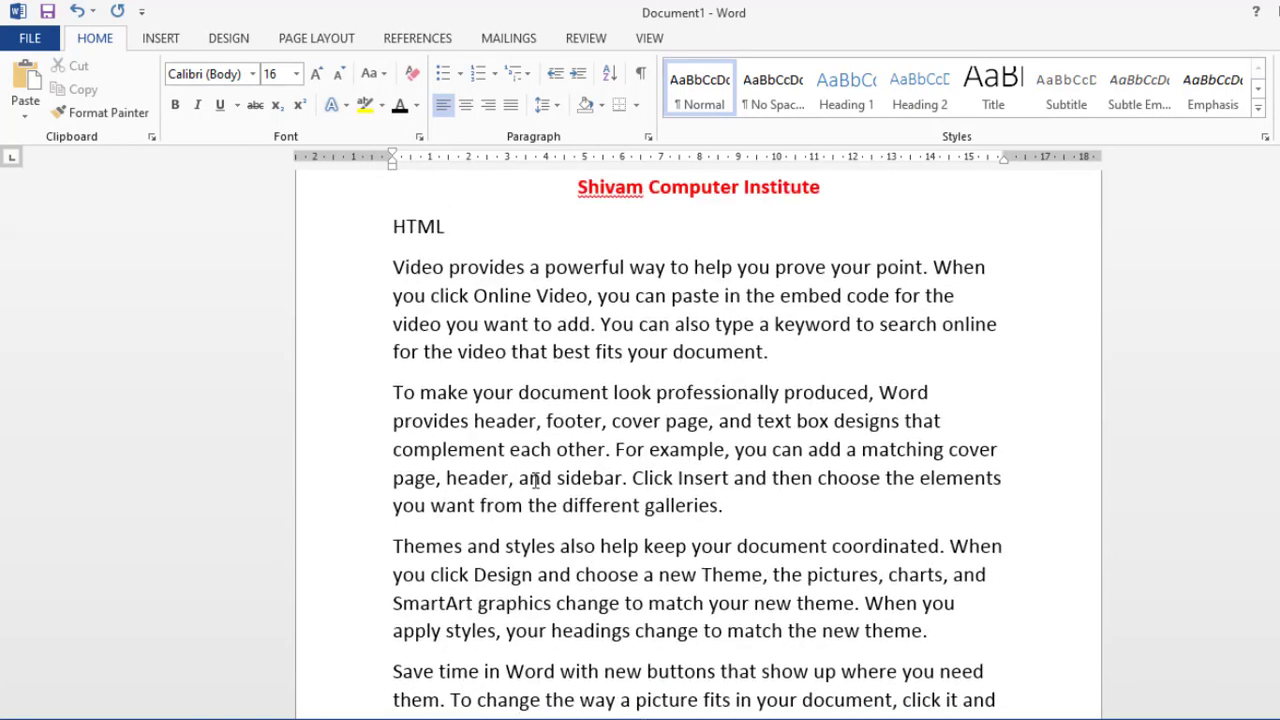
- Add the line "PHP" after the last generated paragraph
scroll(409, 363, "down", 10)
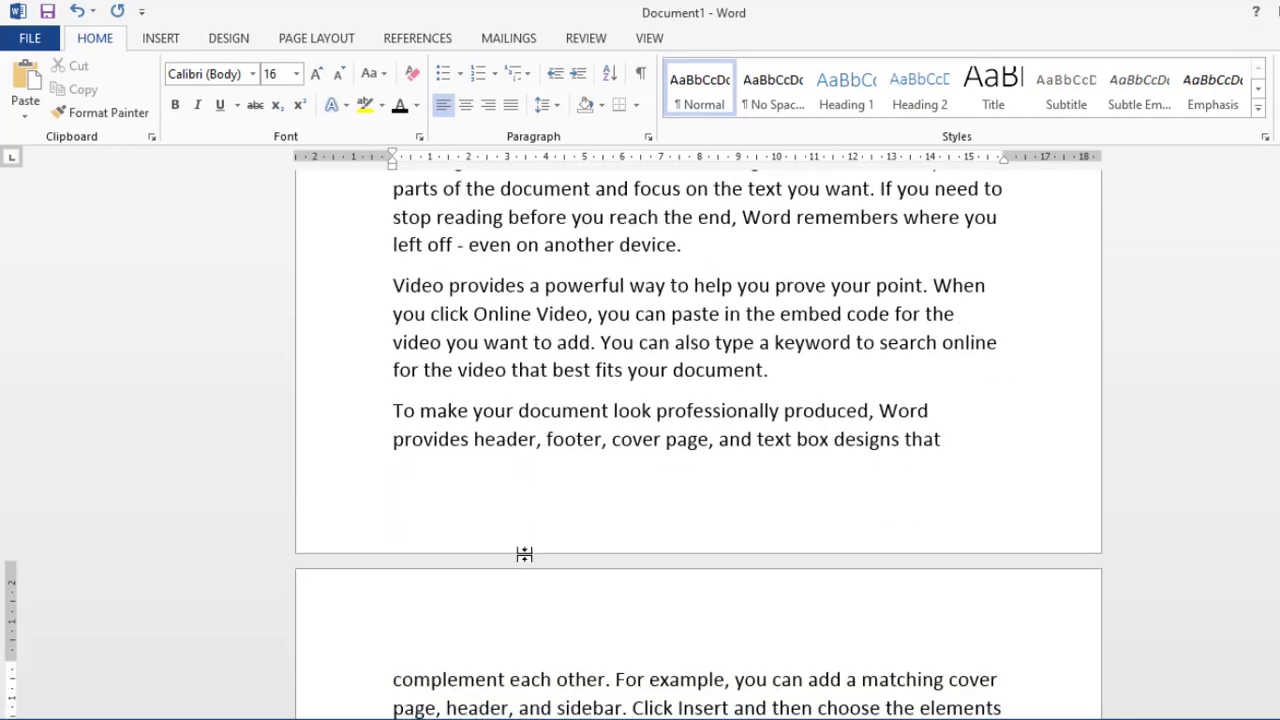
scroll(525, 559, "down", 5)
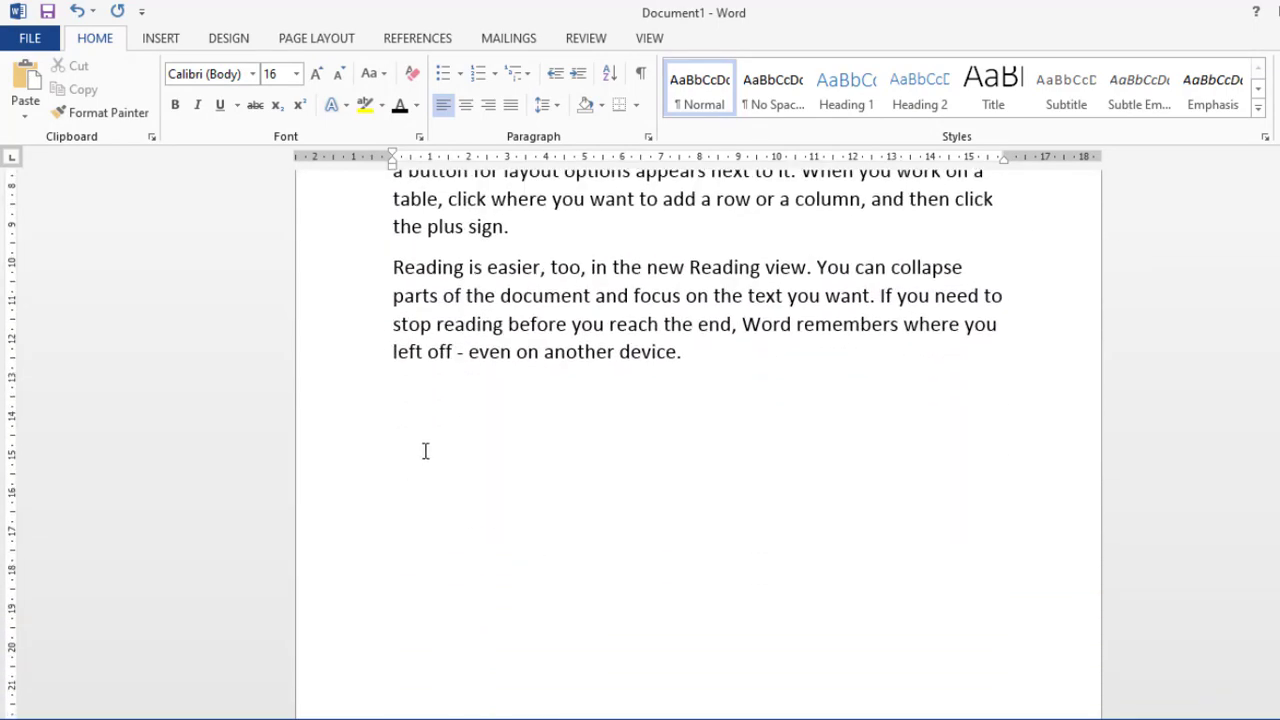
type("PHP")
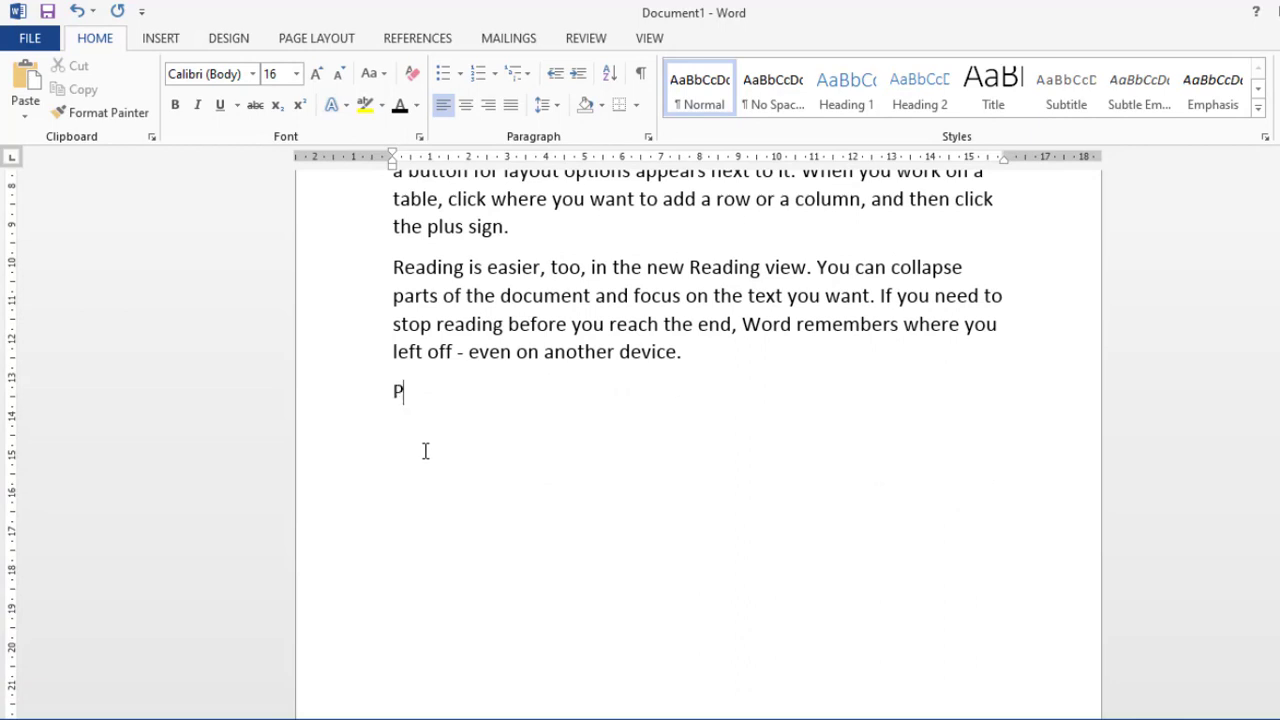
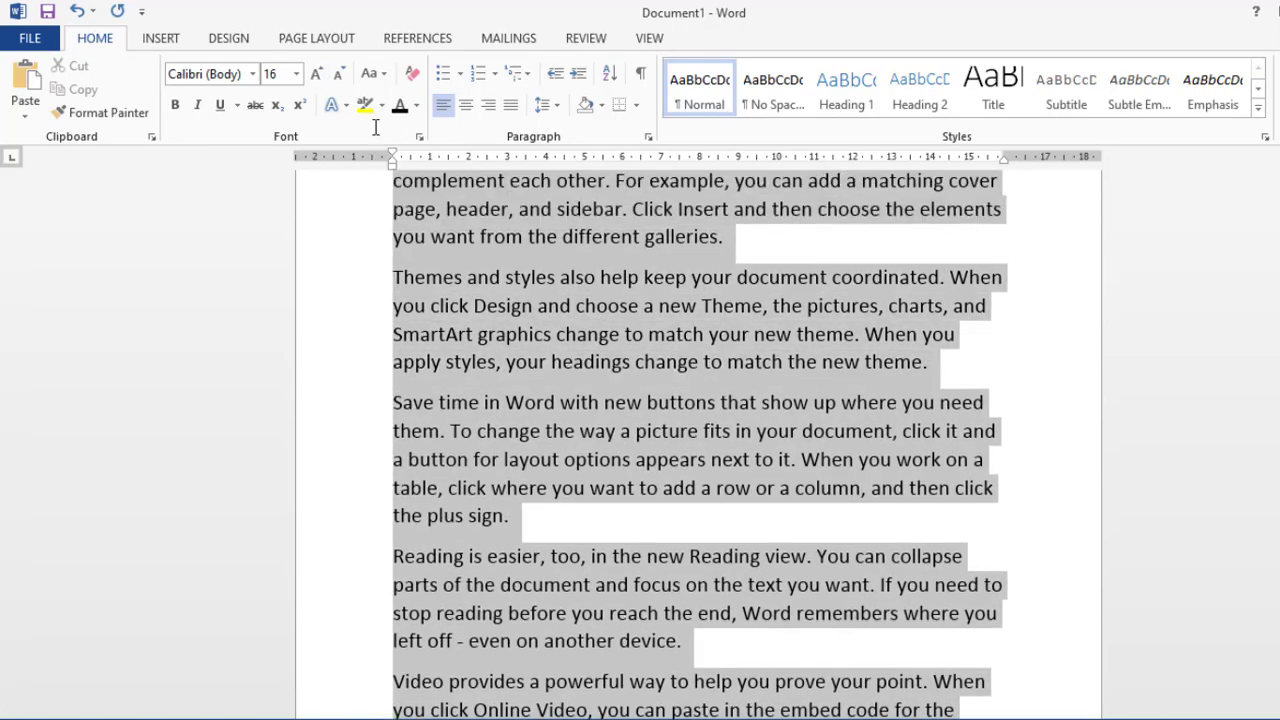
- Copy all the sample paragraphs of the HTML section and paste them below the PHP line
left_click_drag(392, 133, 392, 375)
scroll(413, 470, "down", 15)
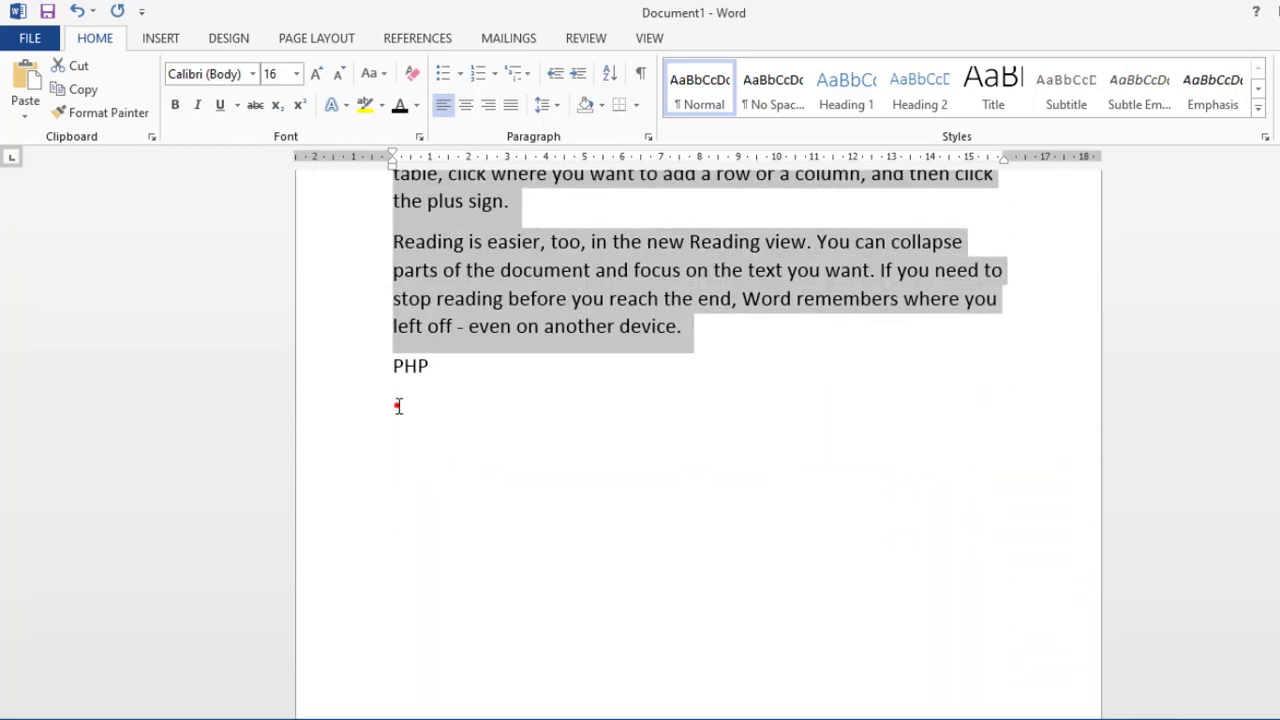
left_click(398, 407)
key("ctrl+v")
- Add the line "CSS" at the end of the document and paste the copied sample paragraphs below it
scroll(423, 410, "down", 2)
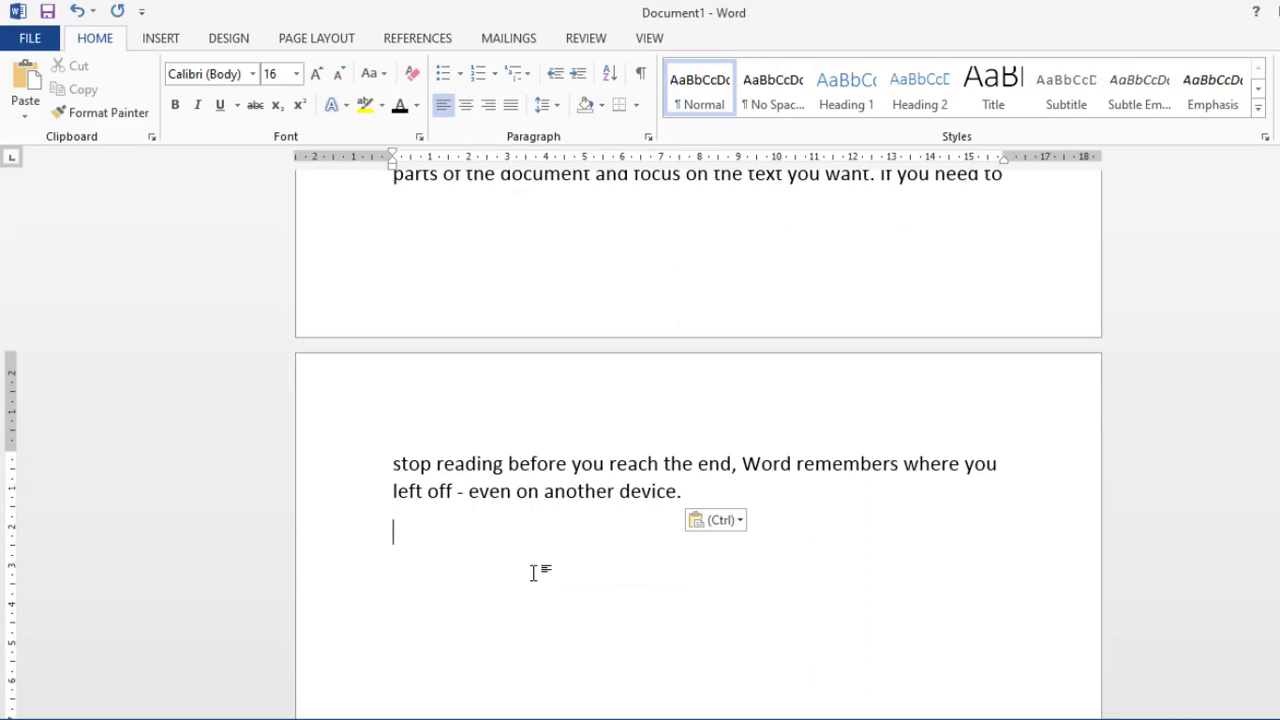
type("CSS")
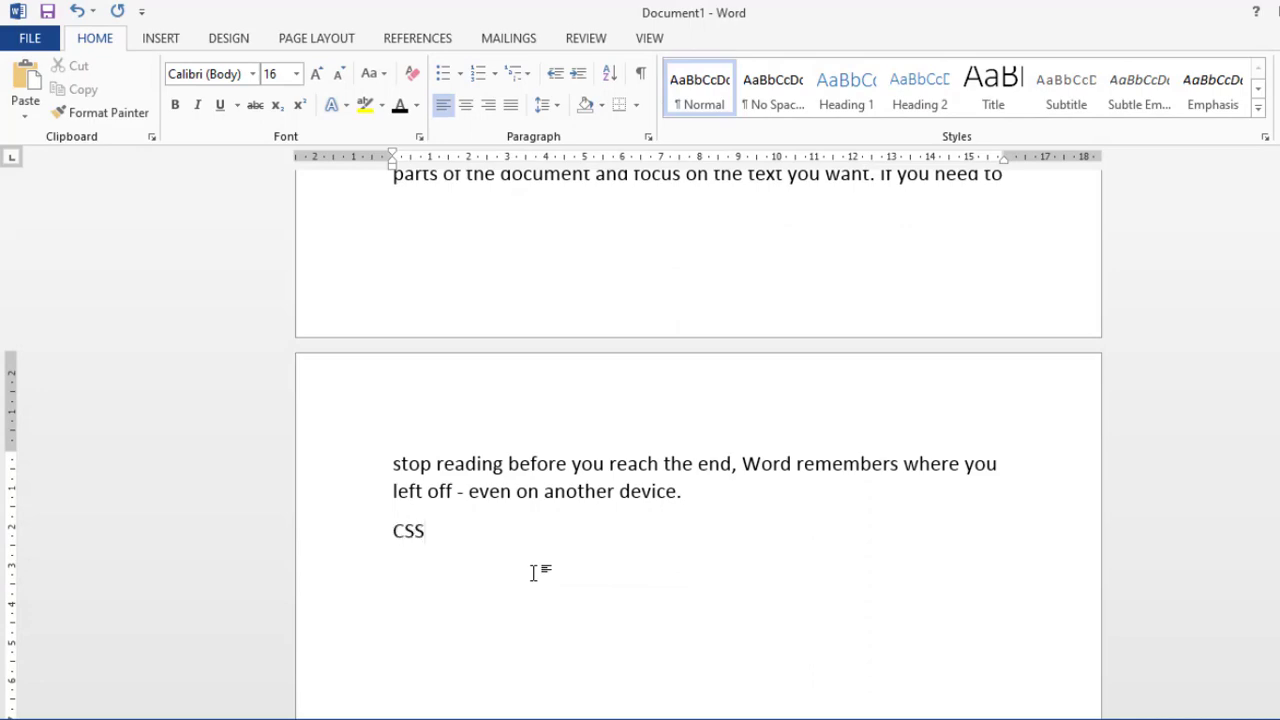
key("Return")
type("To make your document look professionally produced, Word provides header, footer, cover page, and text box designs that complement each other. For example, you can add a matching cover page, header, and sidebar. Click Insert and then choose the elements you want from the different galleries. Themes and styles also help keep your document coordinated. When you click Design and choose a new Theme, the pictures, charts, and SmartArt graphics change to match your new theme. When you apply styles, your headings change to match the new theme. Save time in Word with new buttons that show up where you need them. To change the way a picture fits in your document, click it and a button for layout options appears next to it. When you work on a table, click where you want to add a row or a column, and then click the plus sign. Reading is easier, too, in the new Reading view. You can collapse parts of the document and focus on the text you want. If you need to stop reading before you reach the end, Word remembers where you left off - even on another device.")
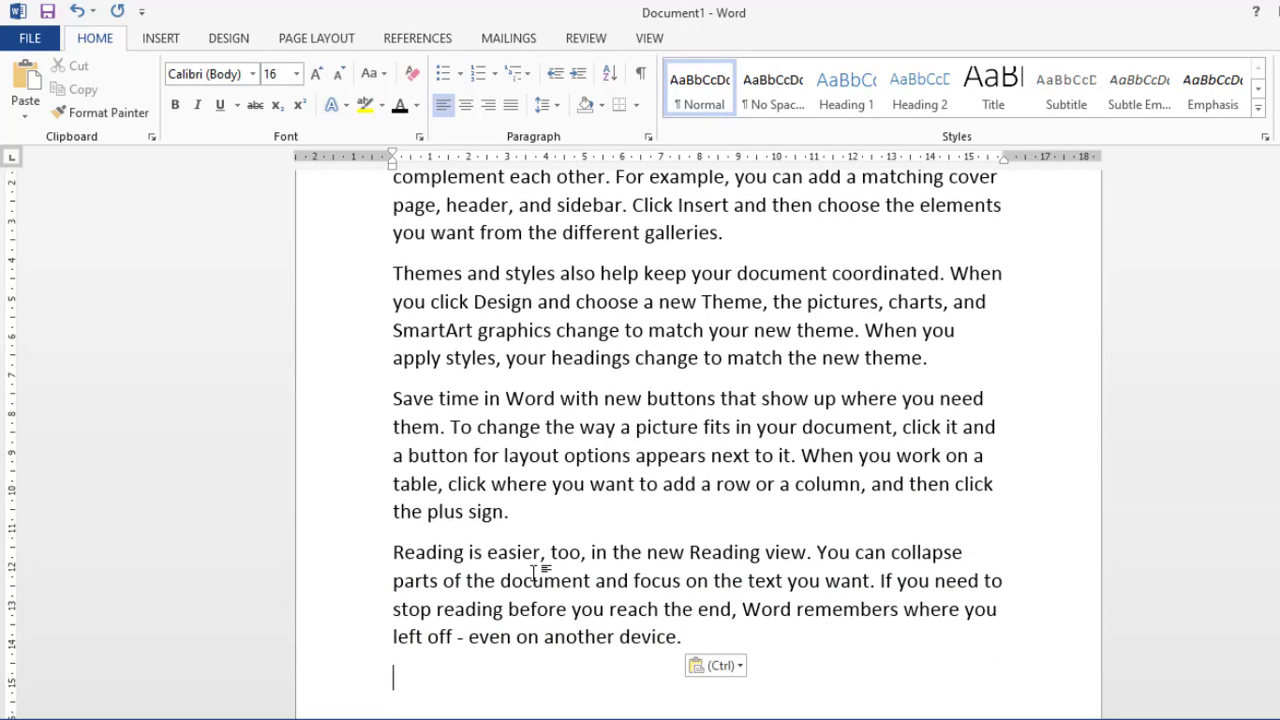
- Add the line "Java" at the end of the document and paste the copied sample paragraphs below it
type("J")
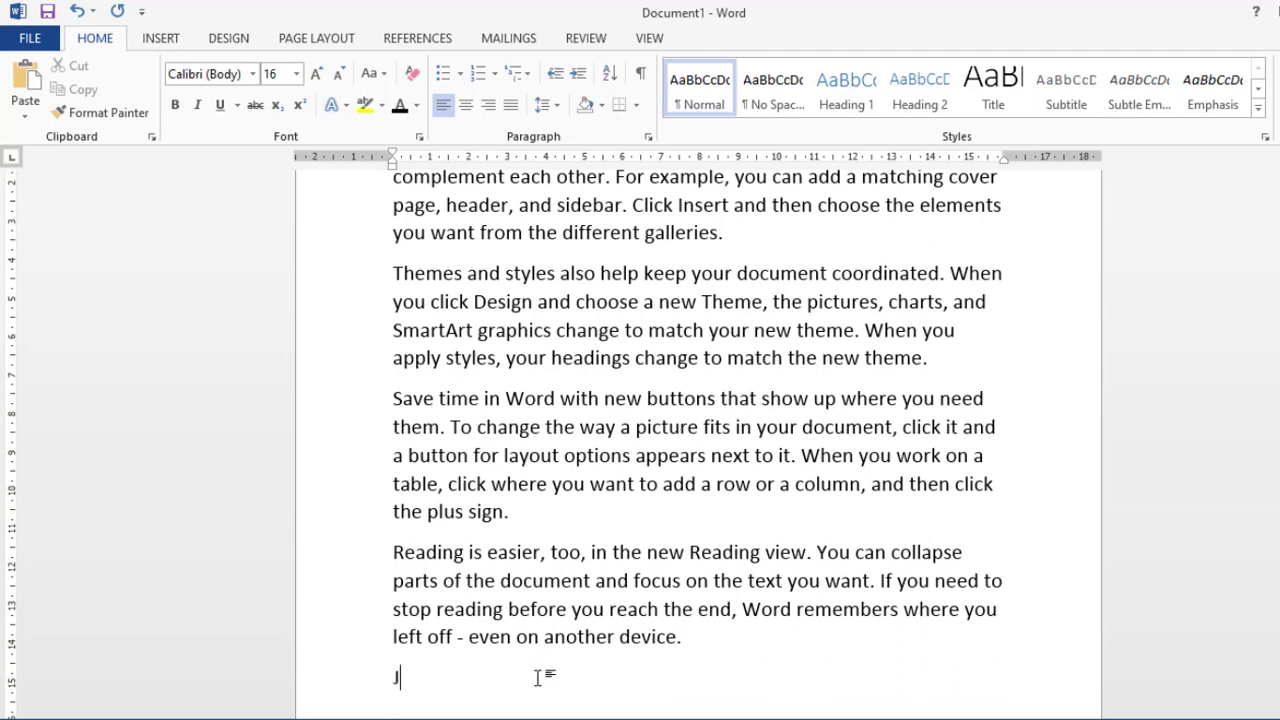
type("ava")
key("Return")
key("ctrl+v")
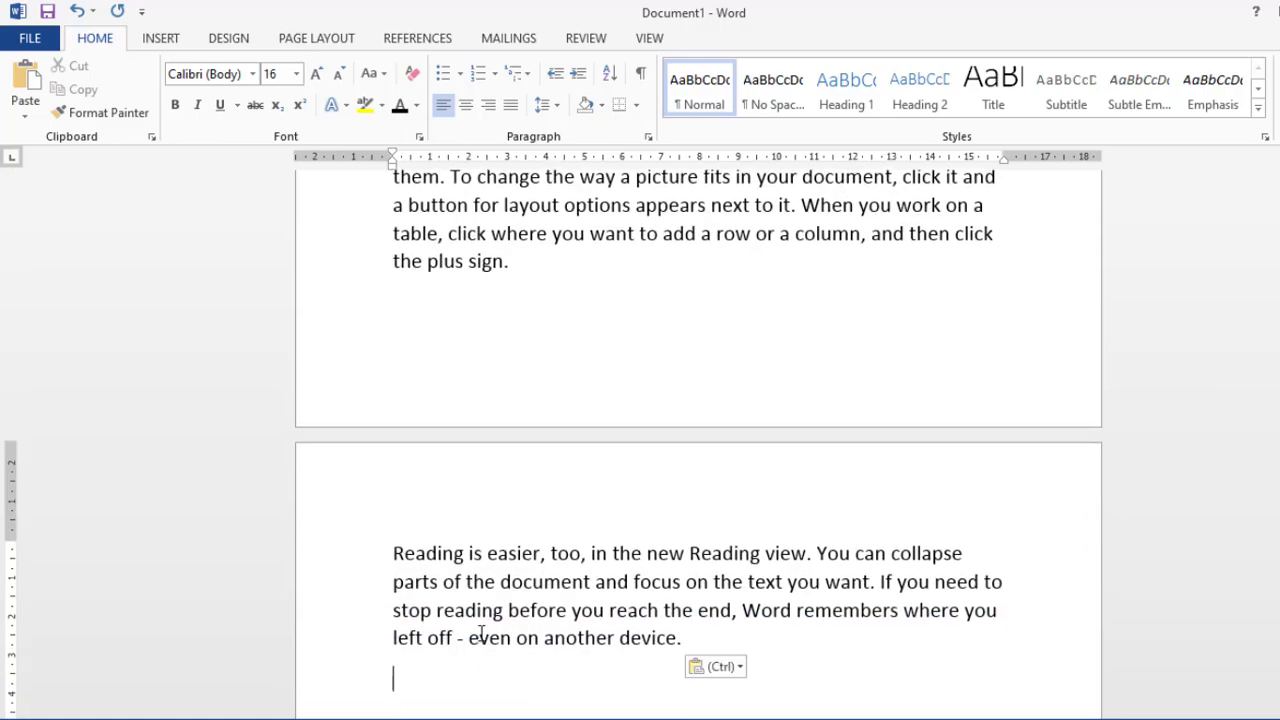
- Apply the Heading 1 style to the HTML line below the title
scroll(481, 632, "up", 20)
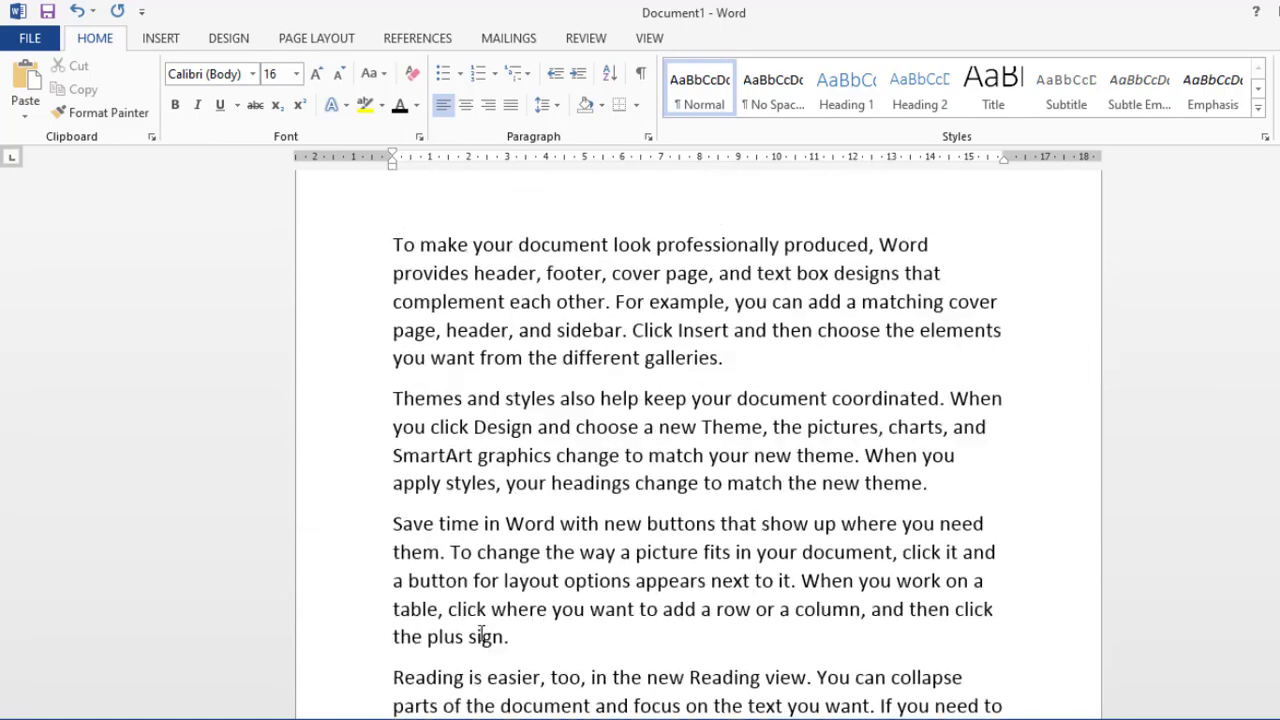
scroll(481, 632, "up", 20)
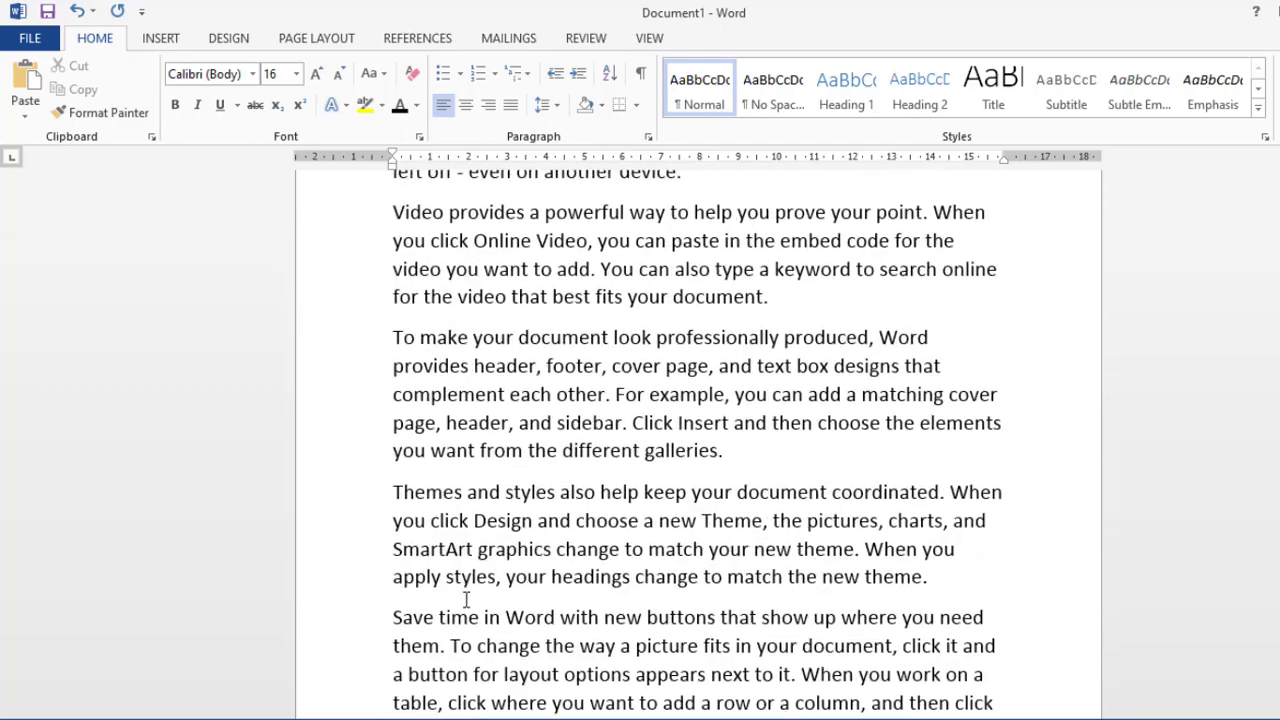
scroll(465, 598, "up", 20)
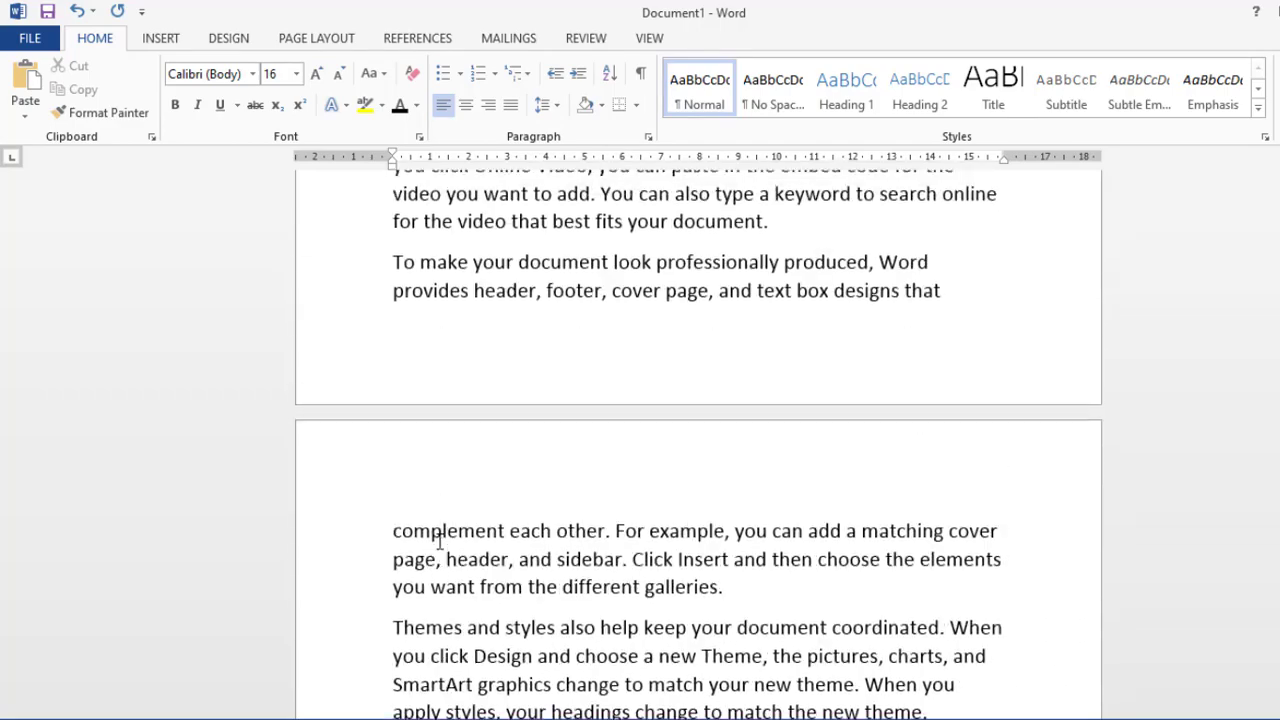
scroll(439, 541, "up", 15)
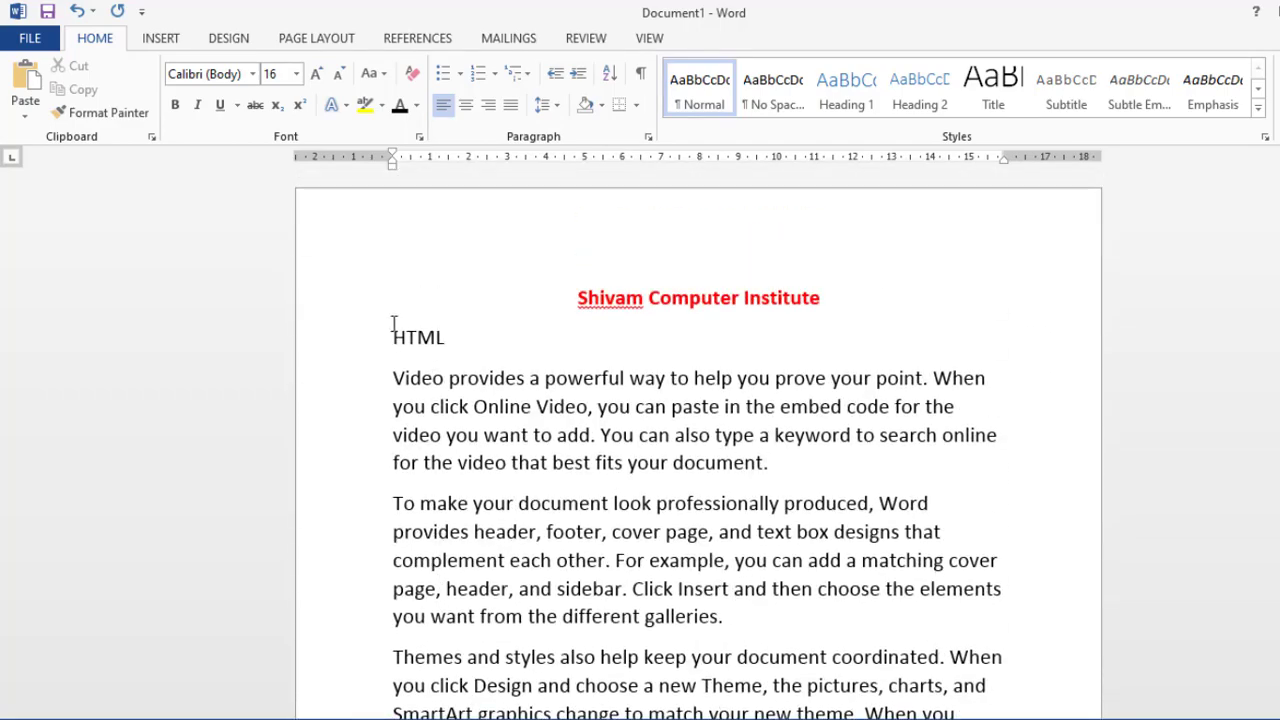
left_click(391, 336)
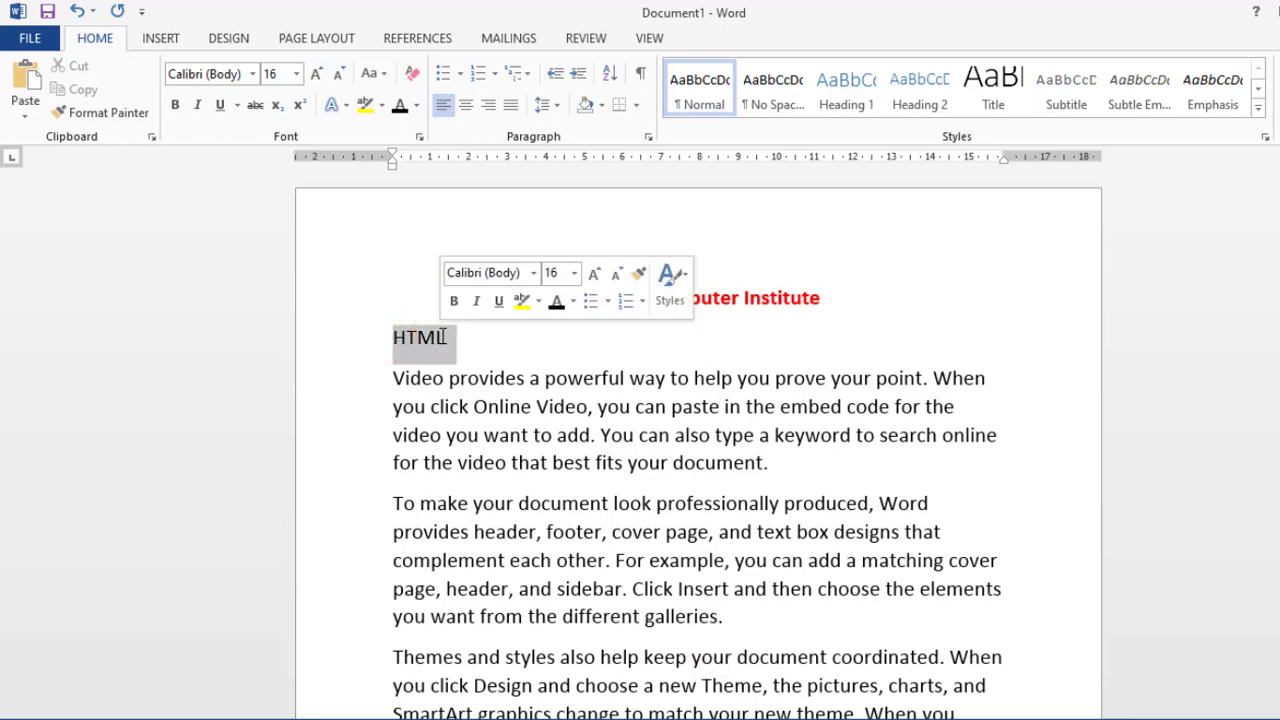
left_click(848, 88)
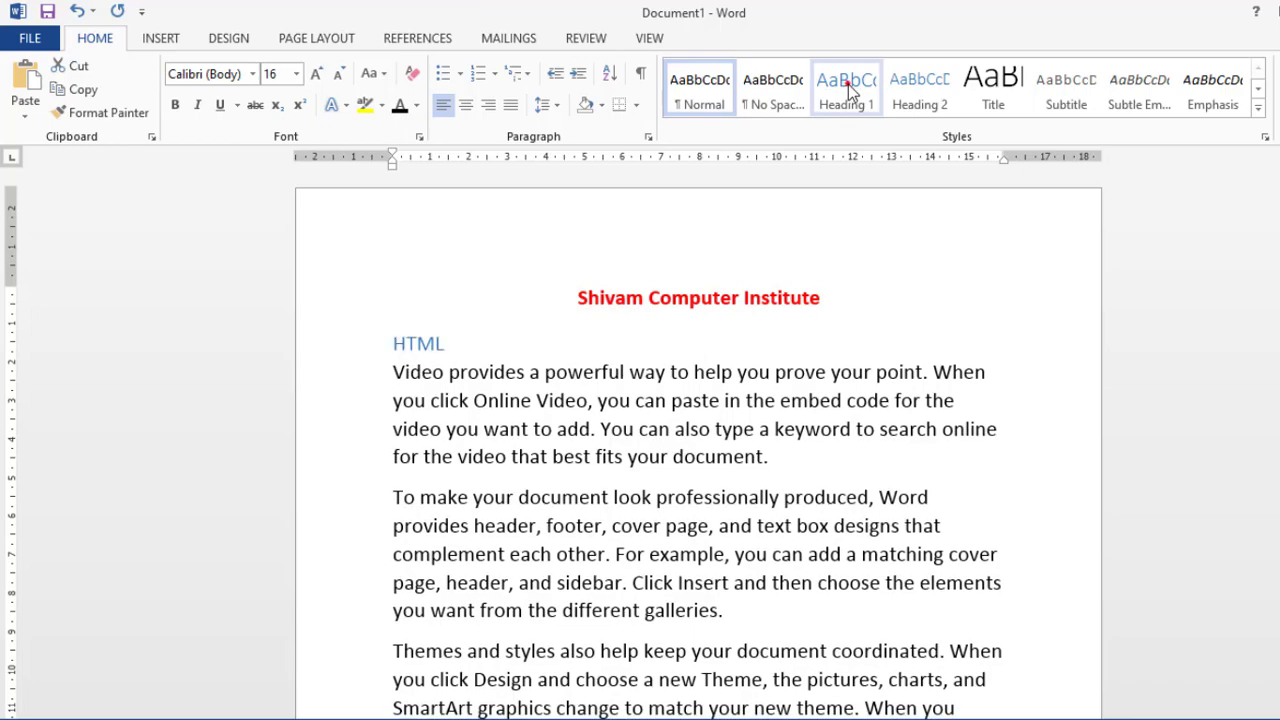
left_click(848, 88)
- Apply the Heading 1 style to the PHP line
scroll(463, 366, "down", 9)
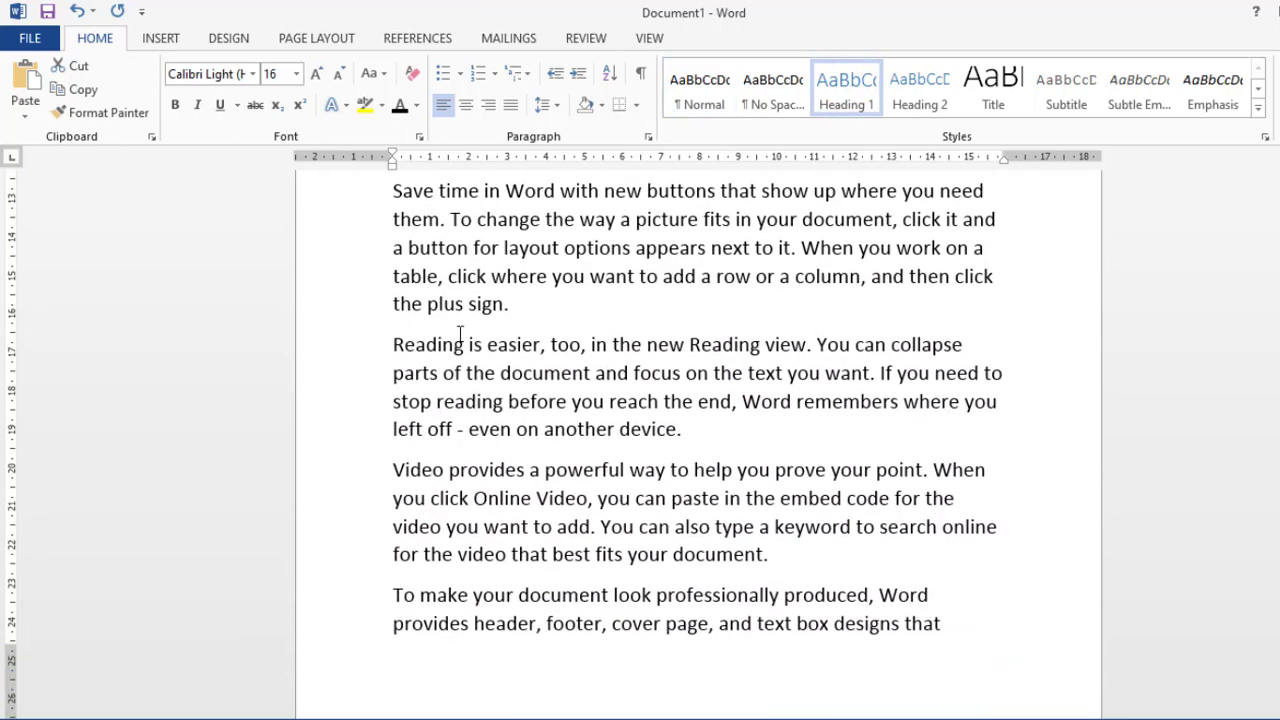
scroll(460, 333, "down", 12)
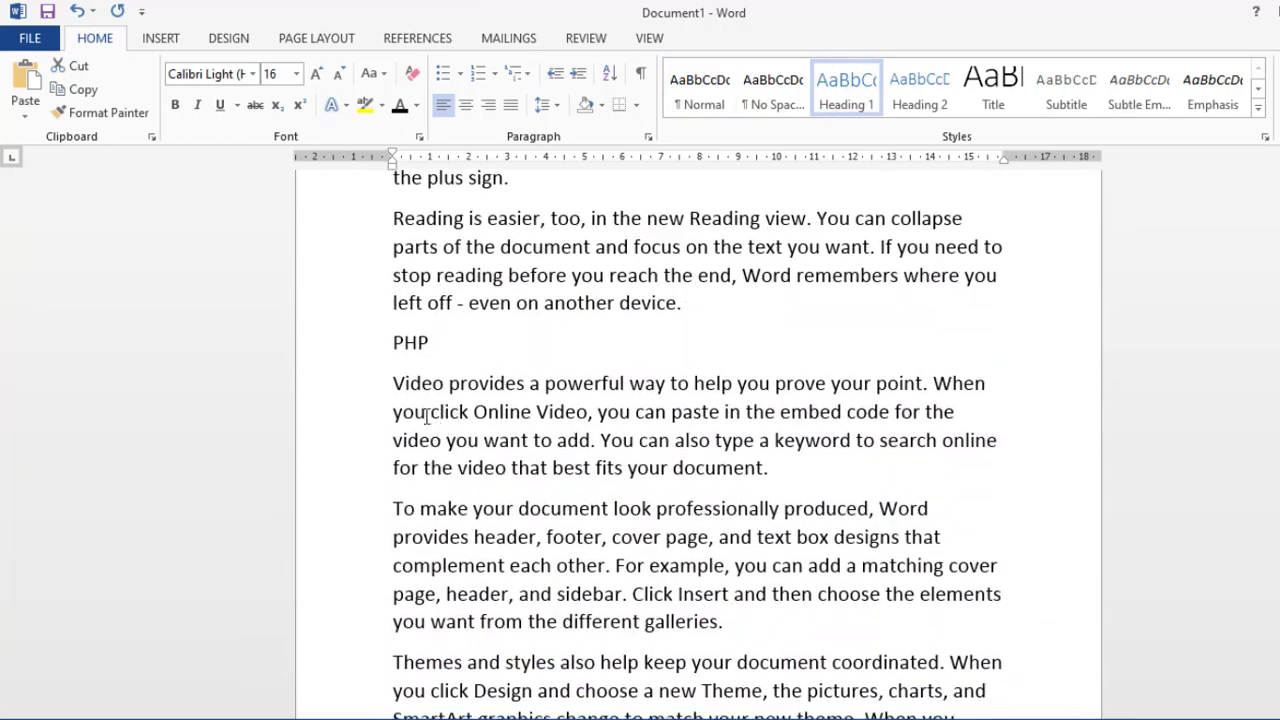
left_click(843, 100)
- Apply the Heading 1 style to the CSS line
scroll(444, 444, "down", 3)
scroll(444, 444, "down", 9)
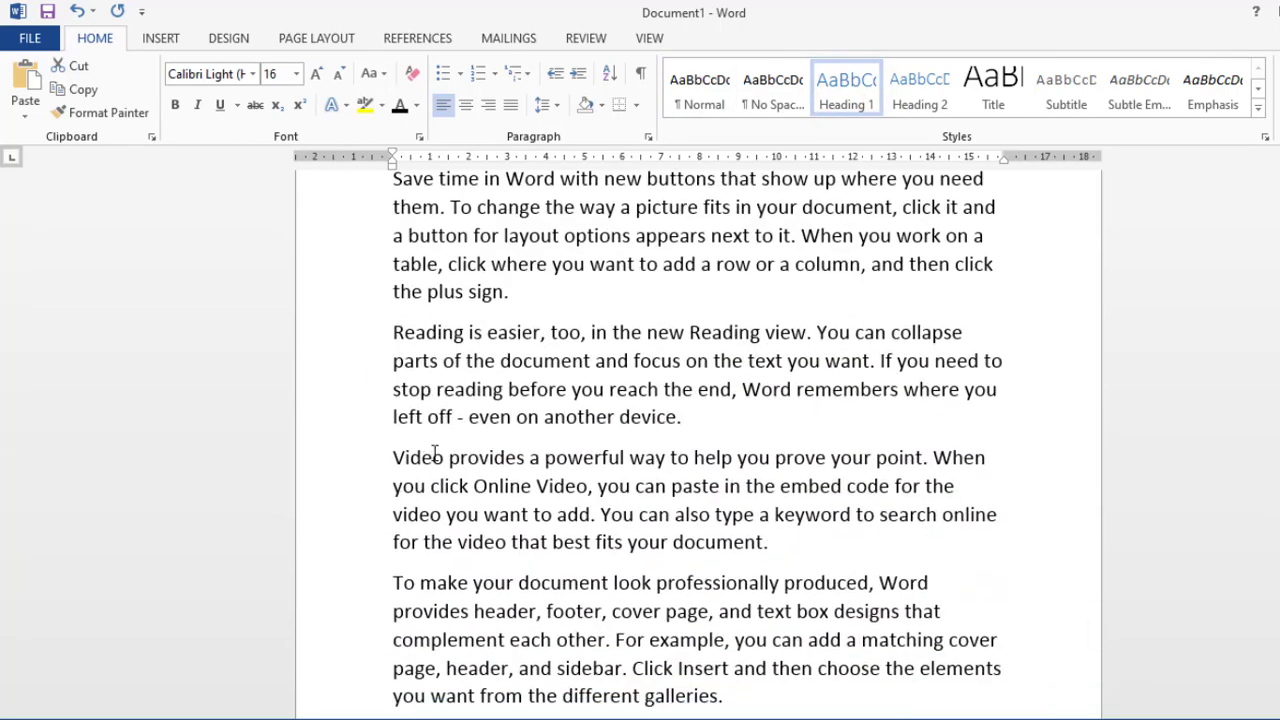
scroll(432, 456, "down", 6)
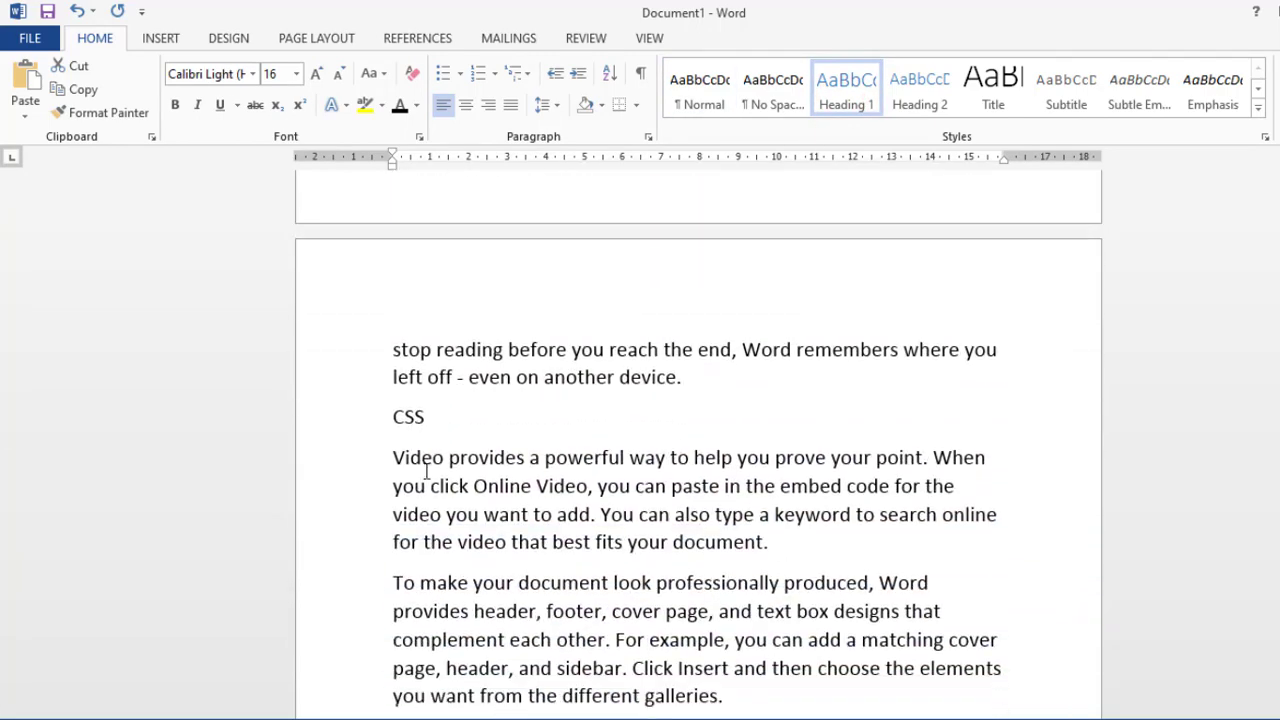
left_click_drag(395, 410, 432, 414)
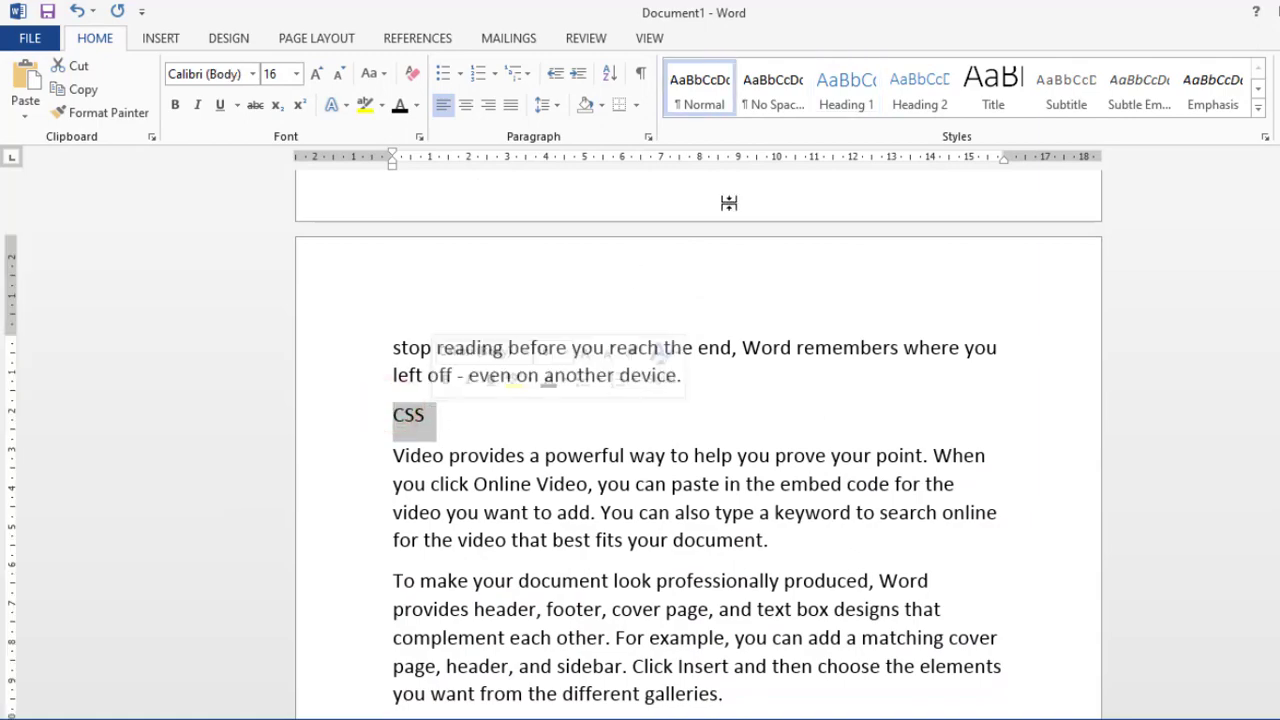
left_click(843, 100)
- Apply the Heading 1 style to the Java line
scroll(395, 450, "down", 3)
scroll(395, 450, "down", 10)
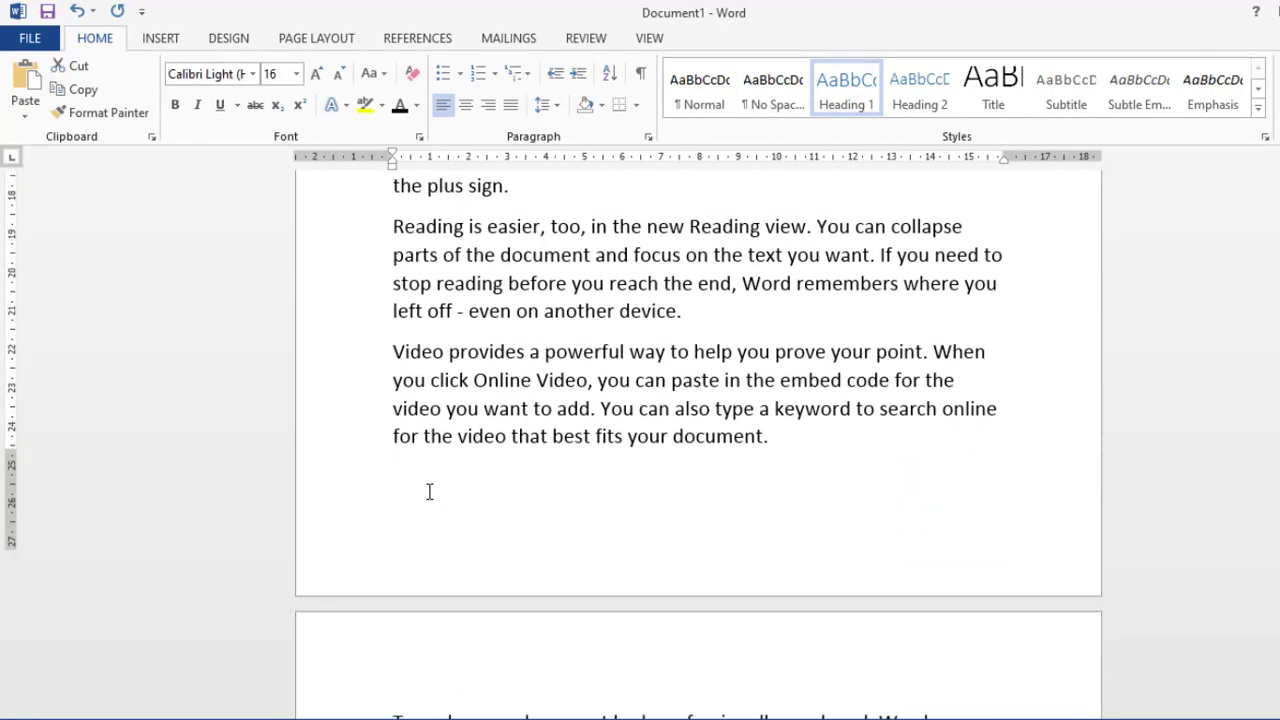
scroll(440, 510, "down", 3)
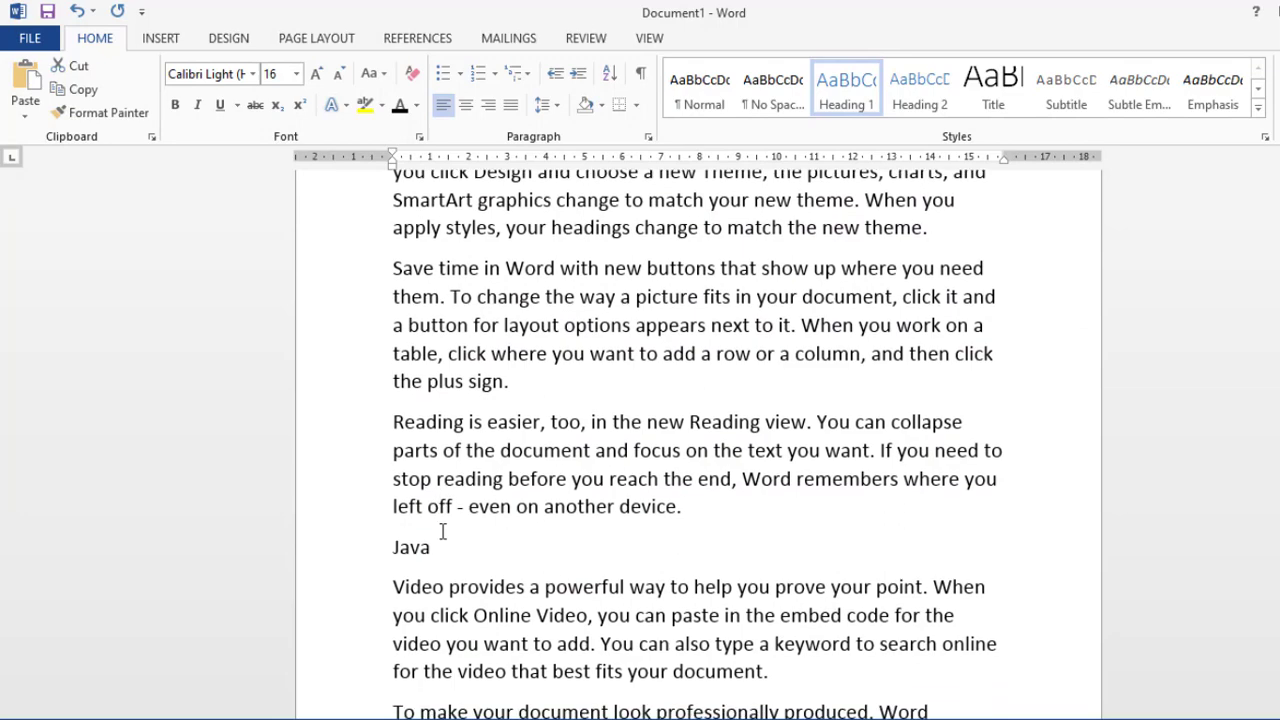
left_click(846, 90)
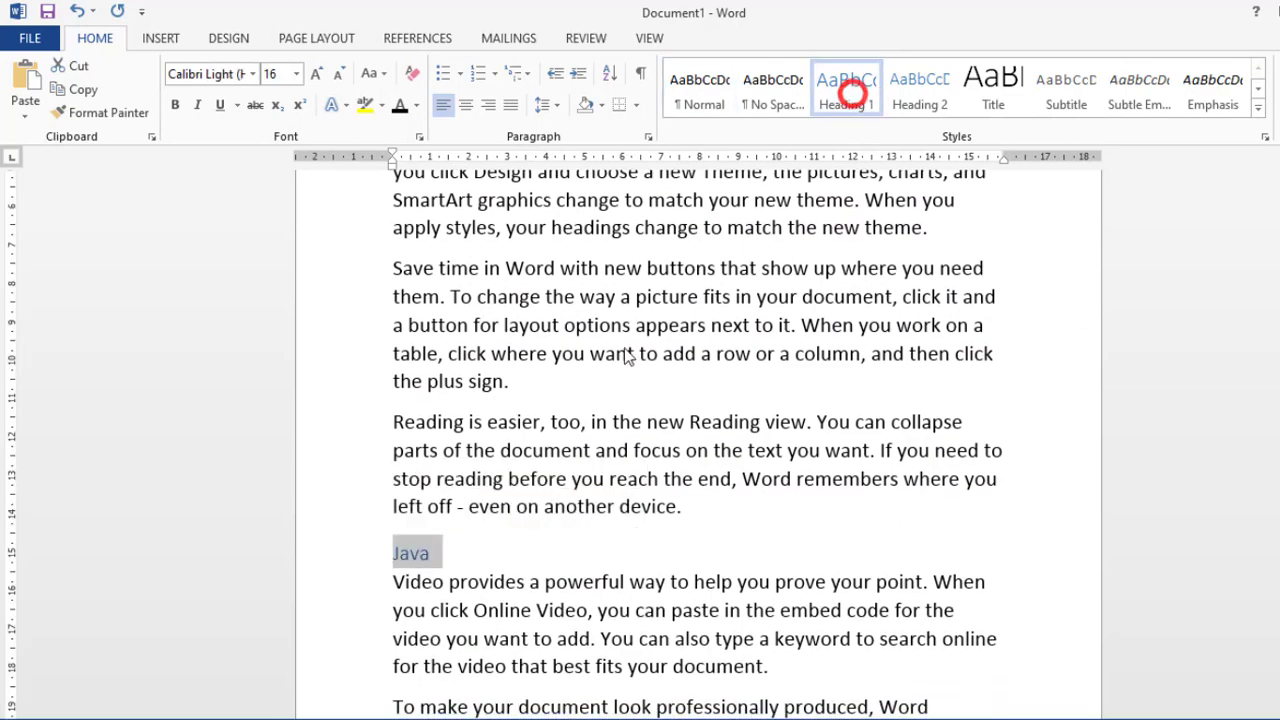
- Insert five blank lines between the document title and the HTML heading, left-aligning the last two
scroll(414, 543, "down", 7)
scroll(420, 545, "down", 8)
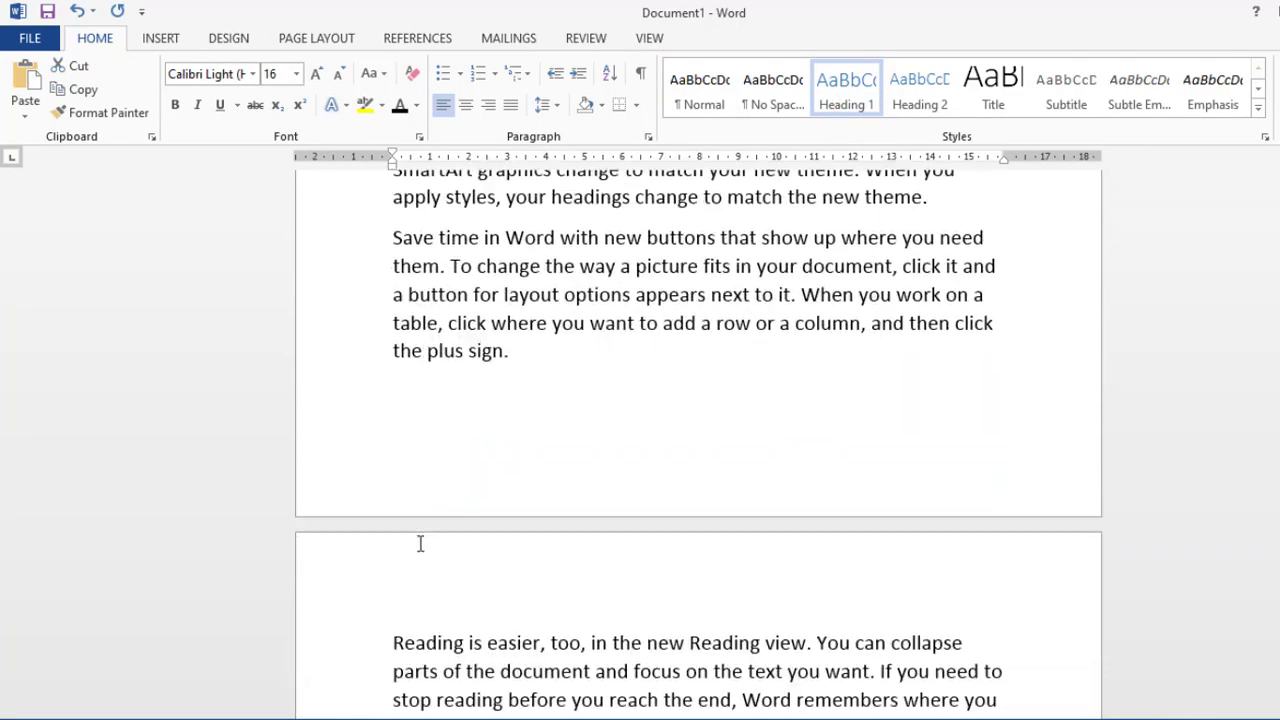
scroll(446, 552, "up", 10)
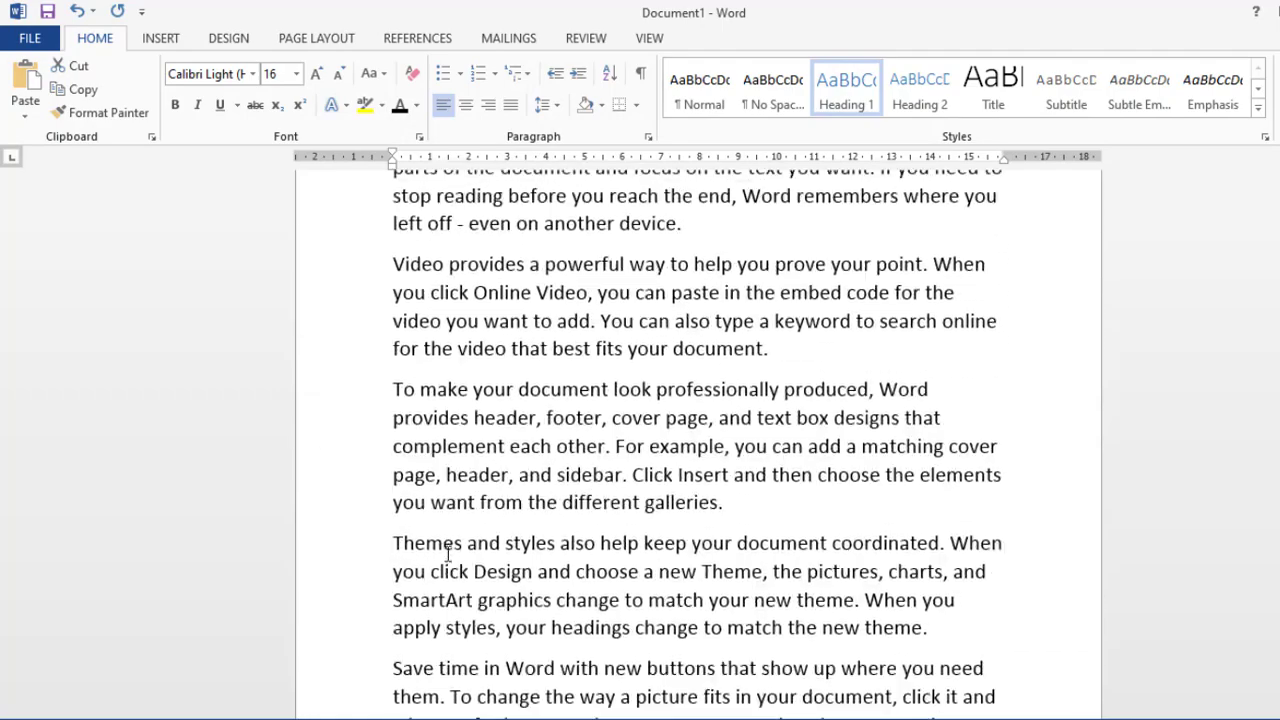
scroll(447, 555, "down", 9)
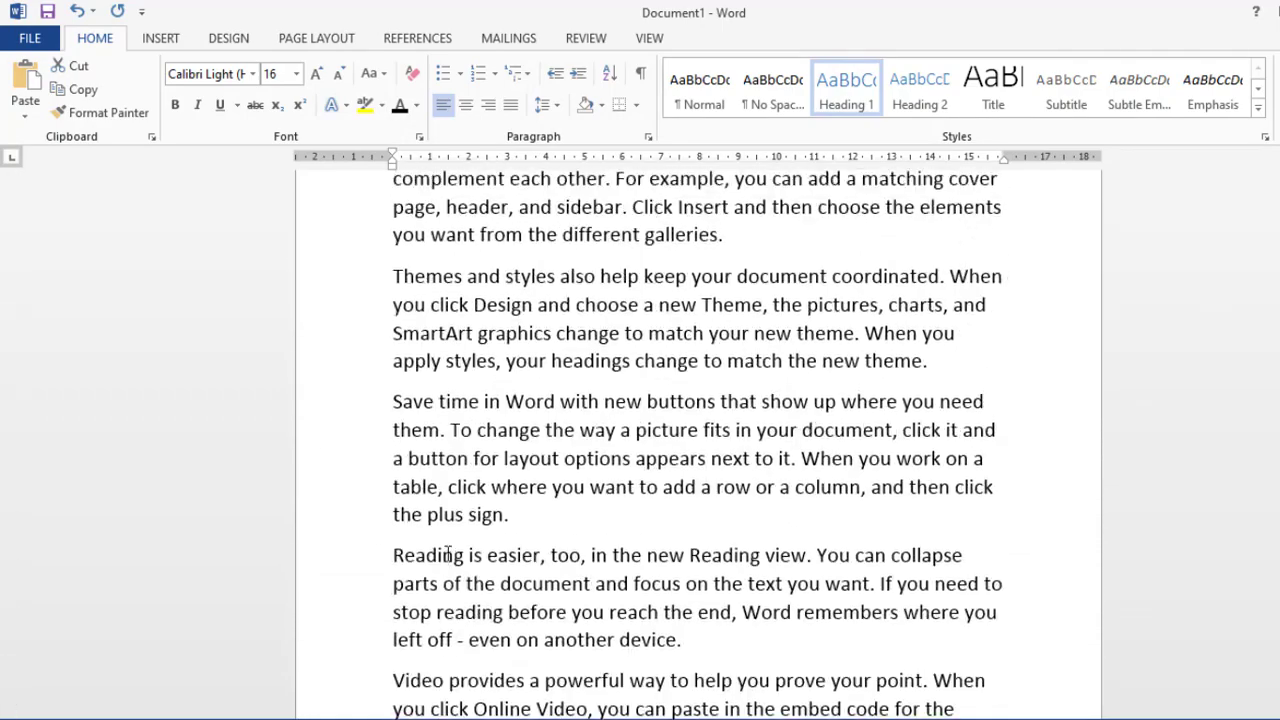
scroll(447, 555, "down", 15)
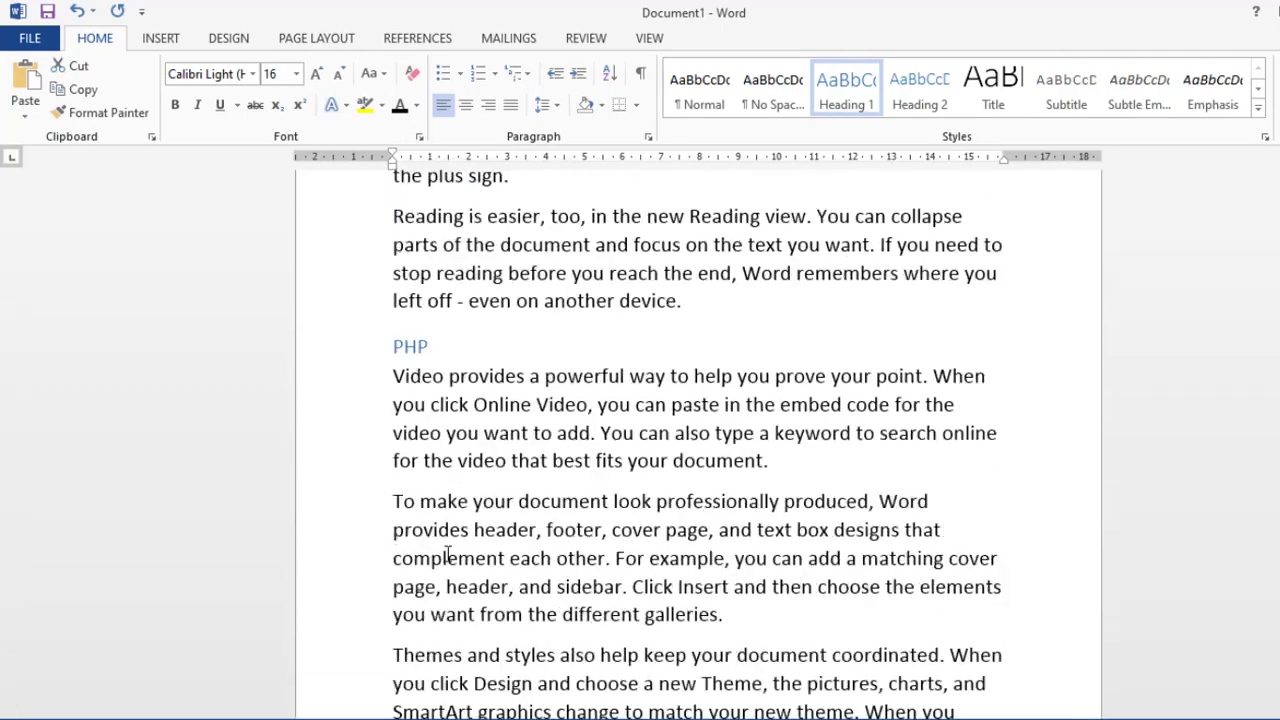
scroll(447, 555, "up", 10)
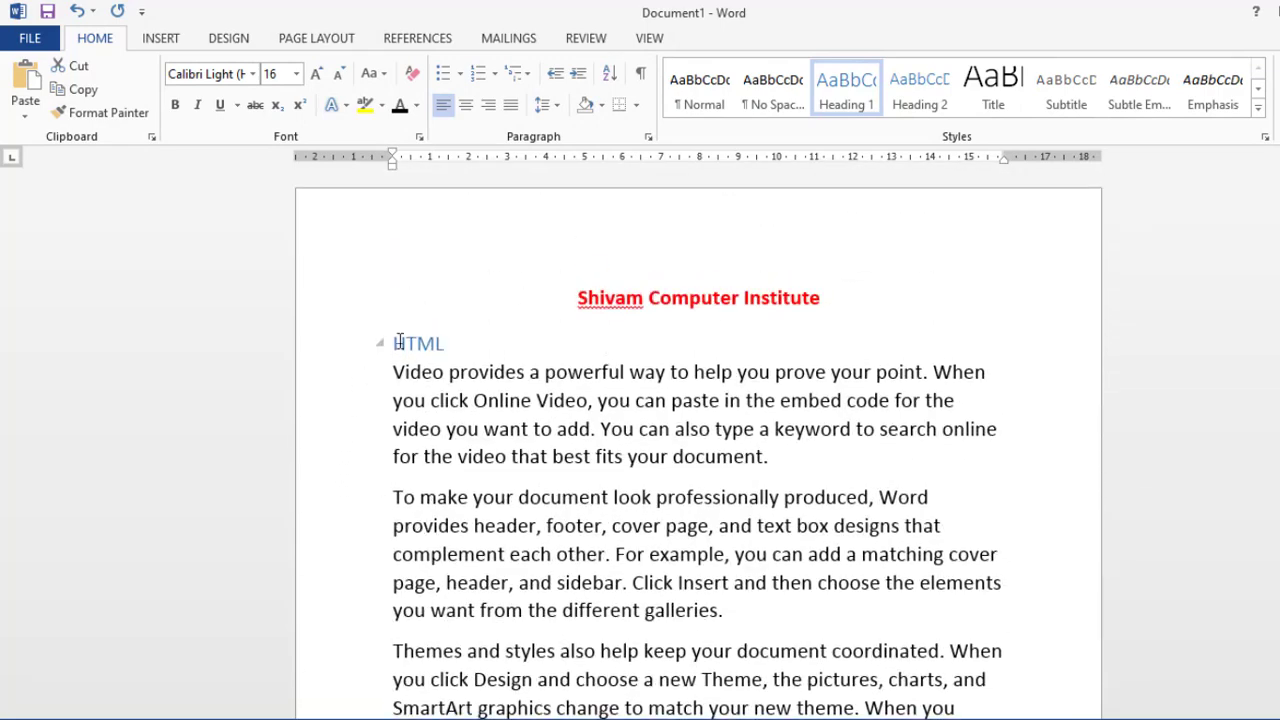
left_click(829, 302)
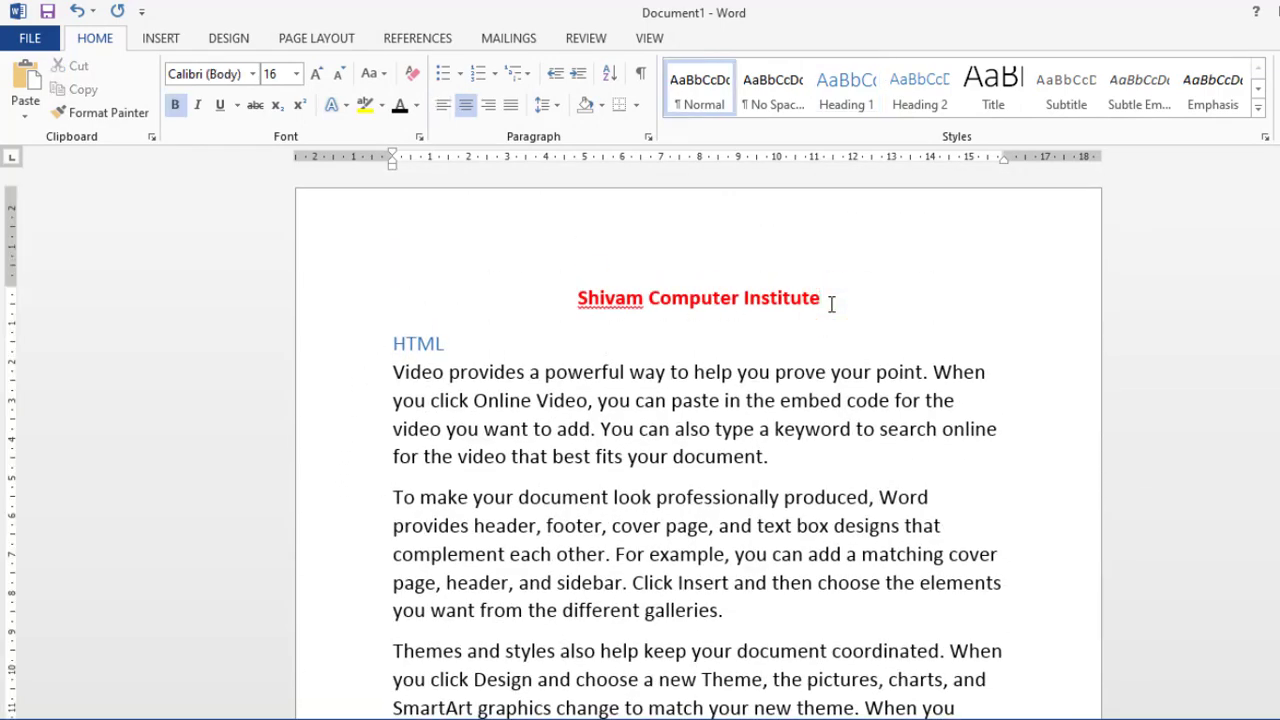
key("Return")
key("Return")
key("Return")
key("Return")
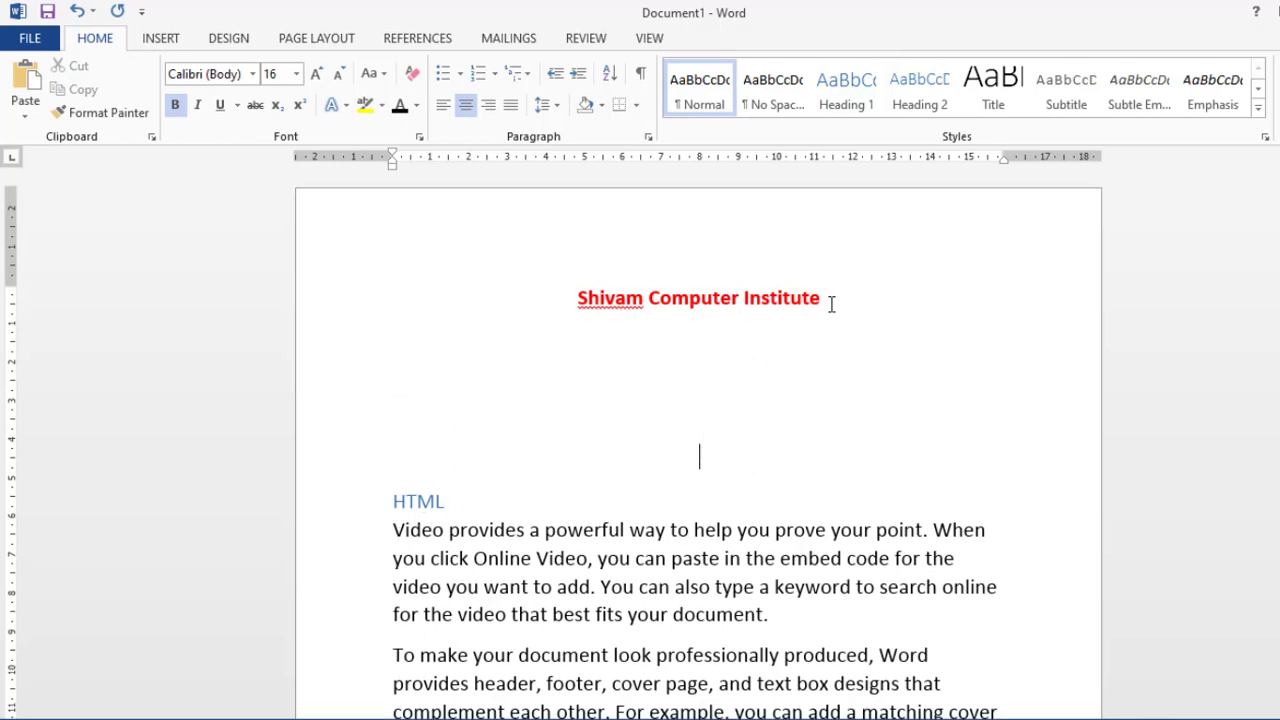
left_click(443, 104)
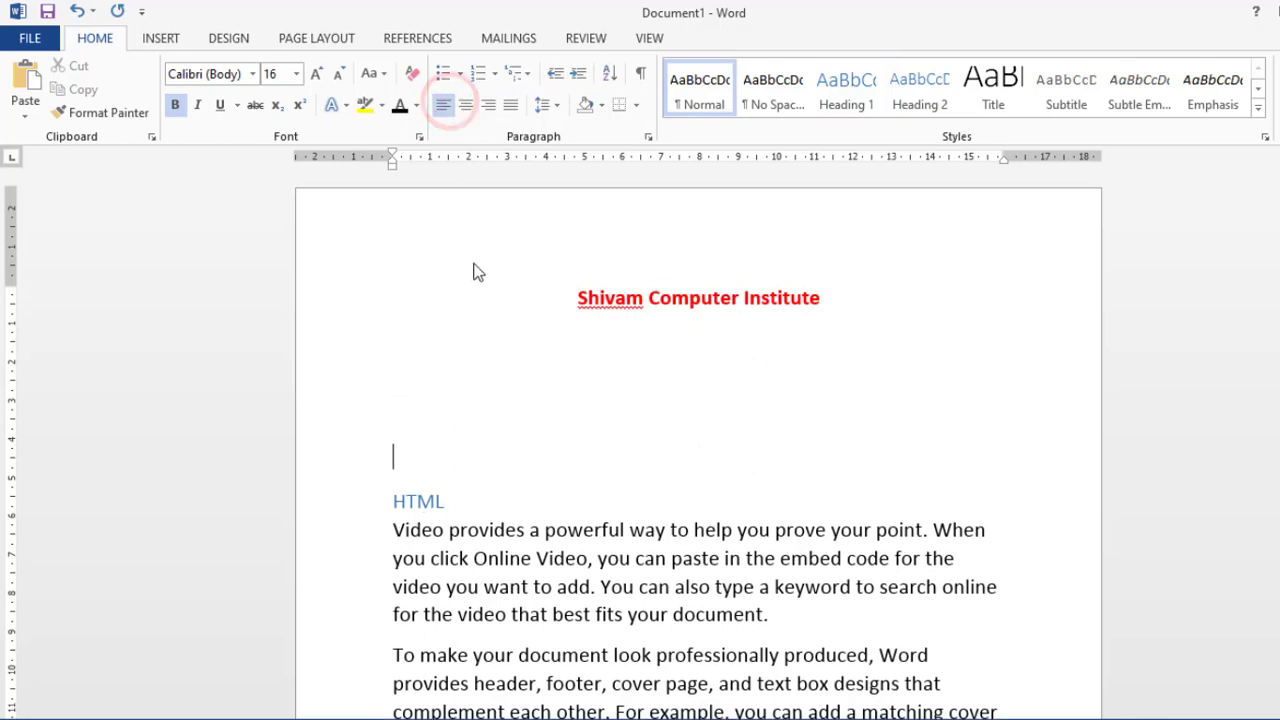
key("Return")
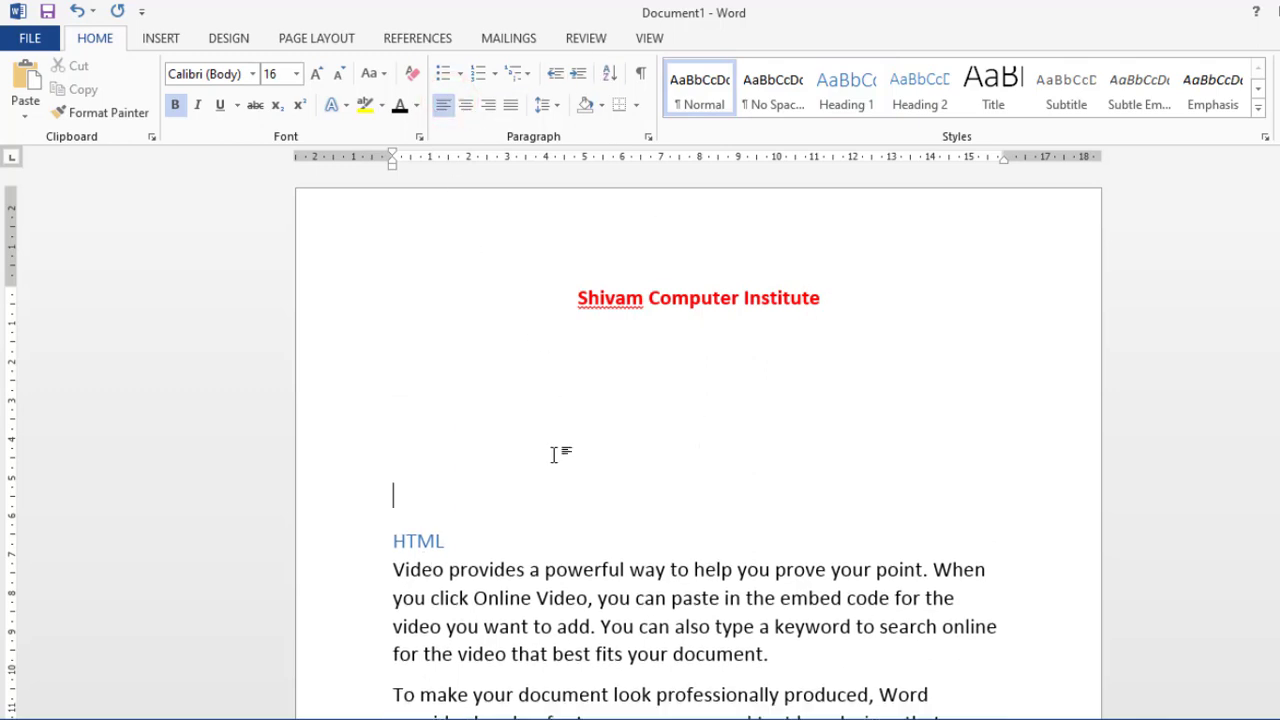
- Left-align the first blank line below the title and insert the built-in Automatic Table 1 table of contents there
left_click(392, 337)
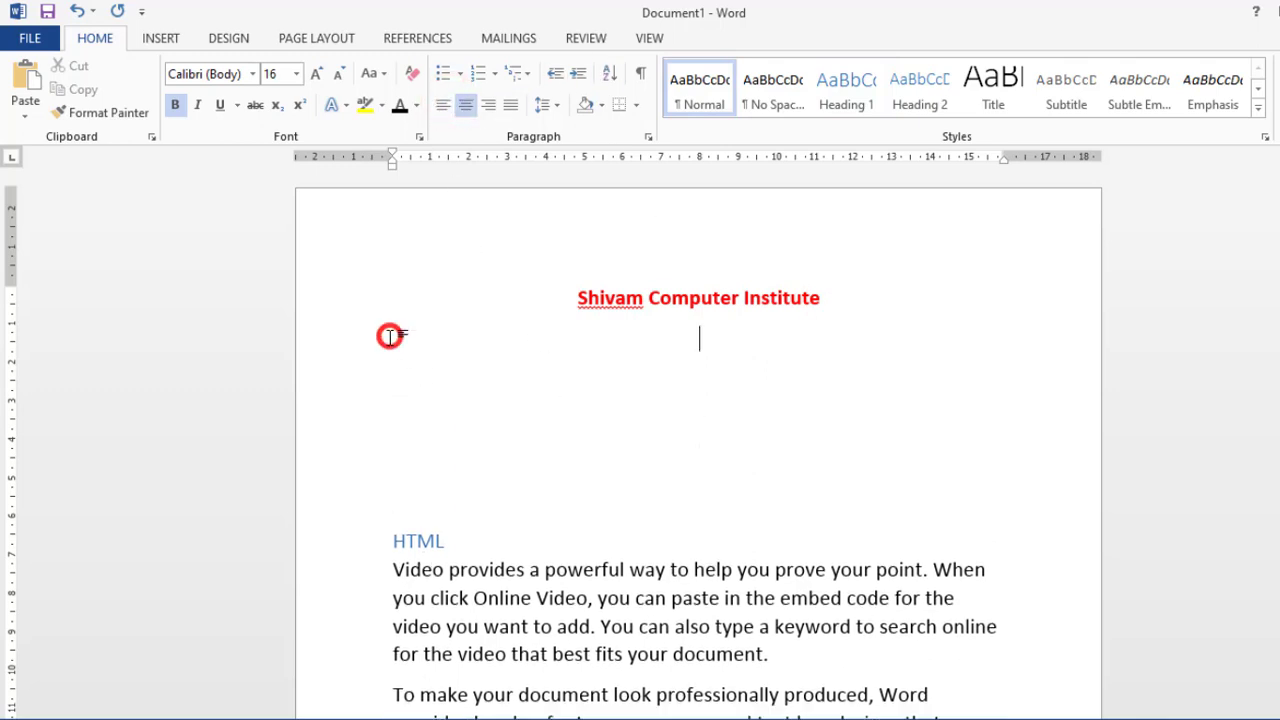
left_click(443, 108)
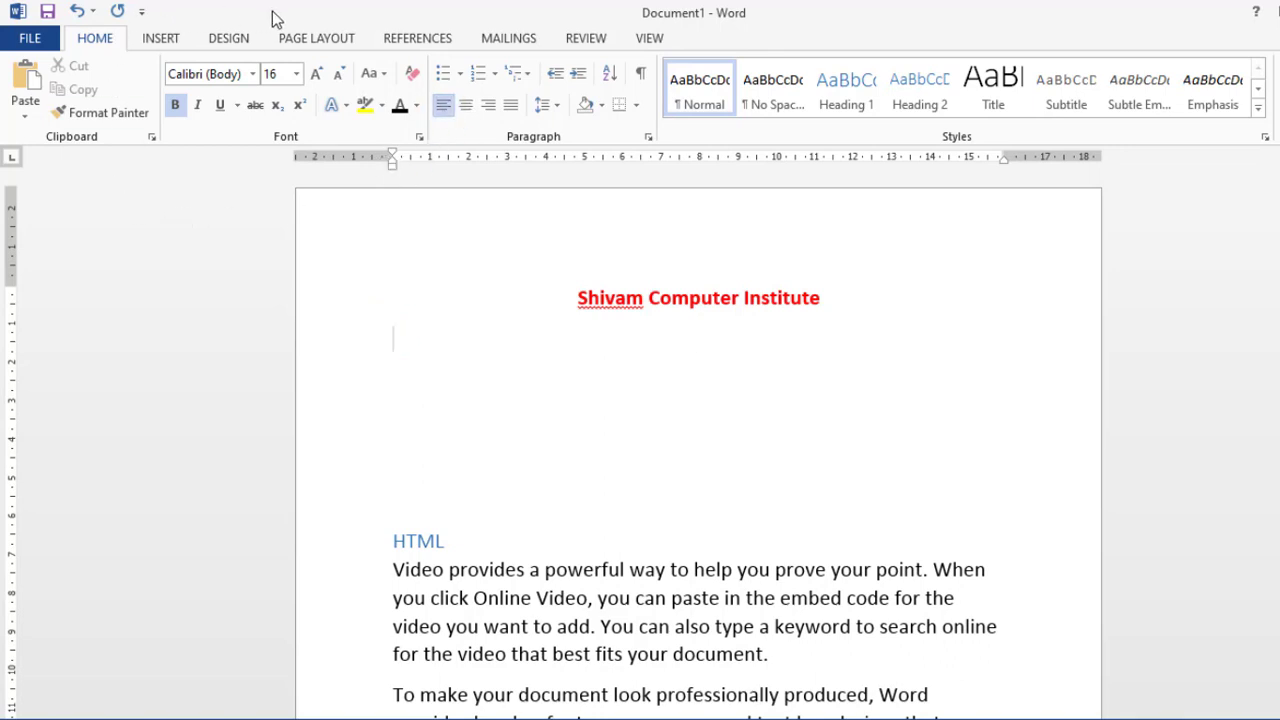
left_click(412, 46)
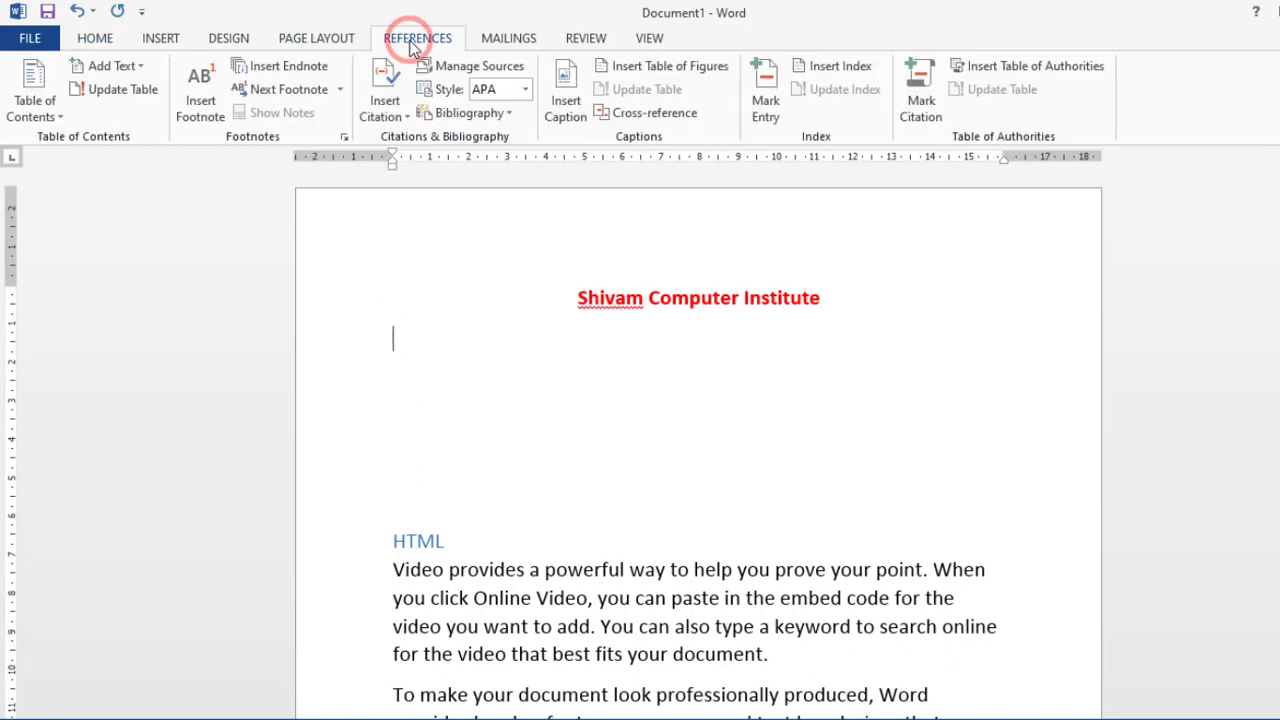
left_click(46, 120)
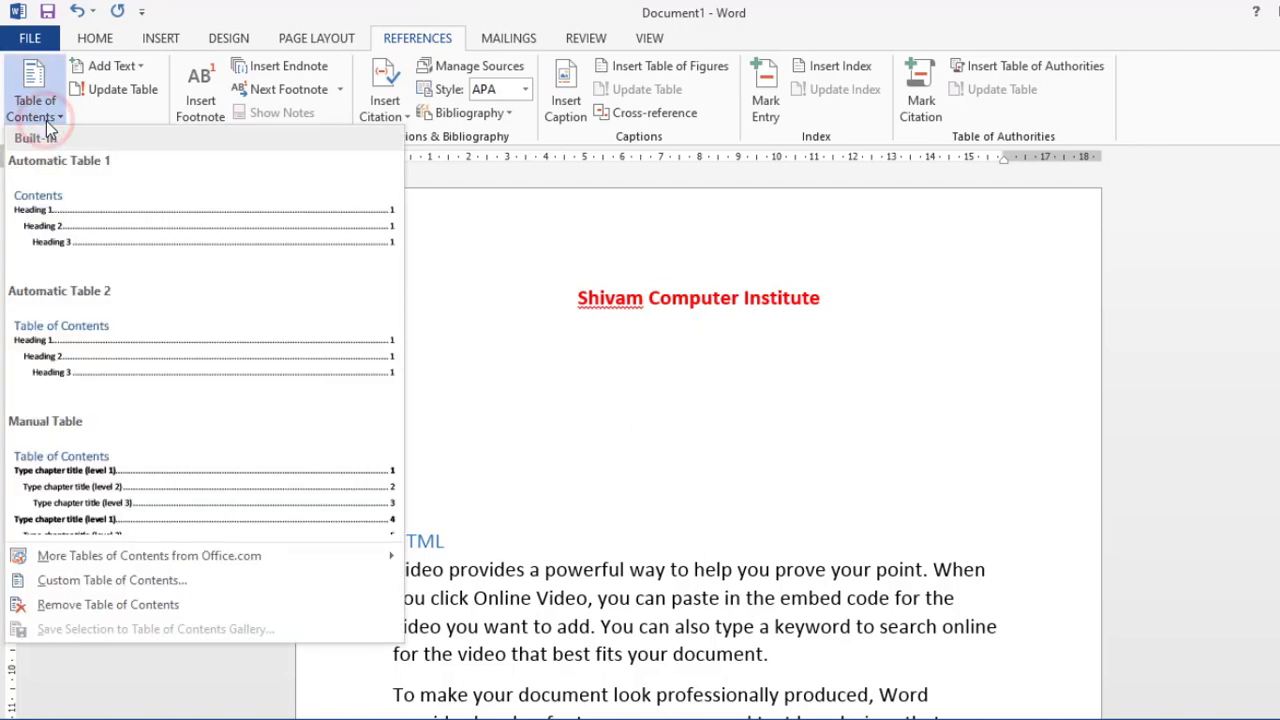
left_click(128, 230)
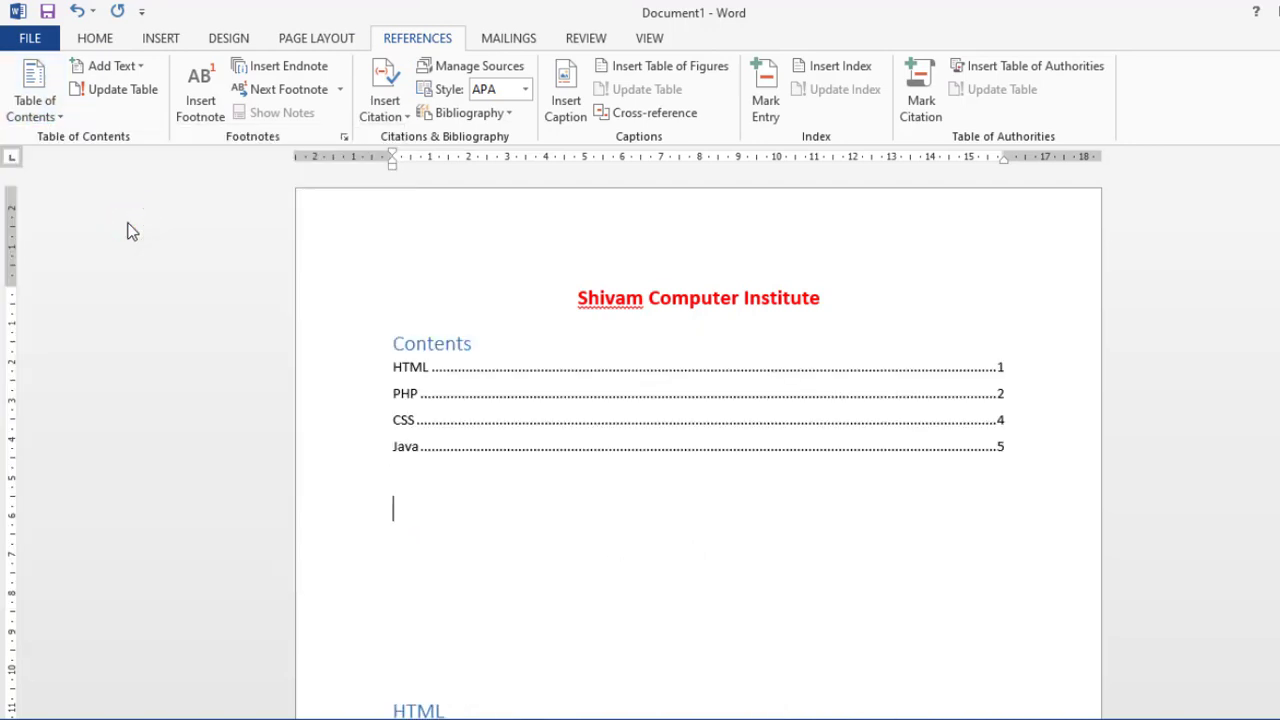
- Delete the blank lines between the table of contents and the HTML heading
scroll(700, 410, "down", 1)
scroll(828, 387, "down", 1)
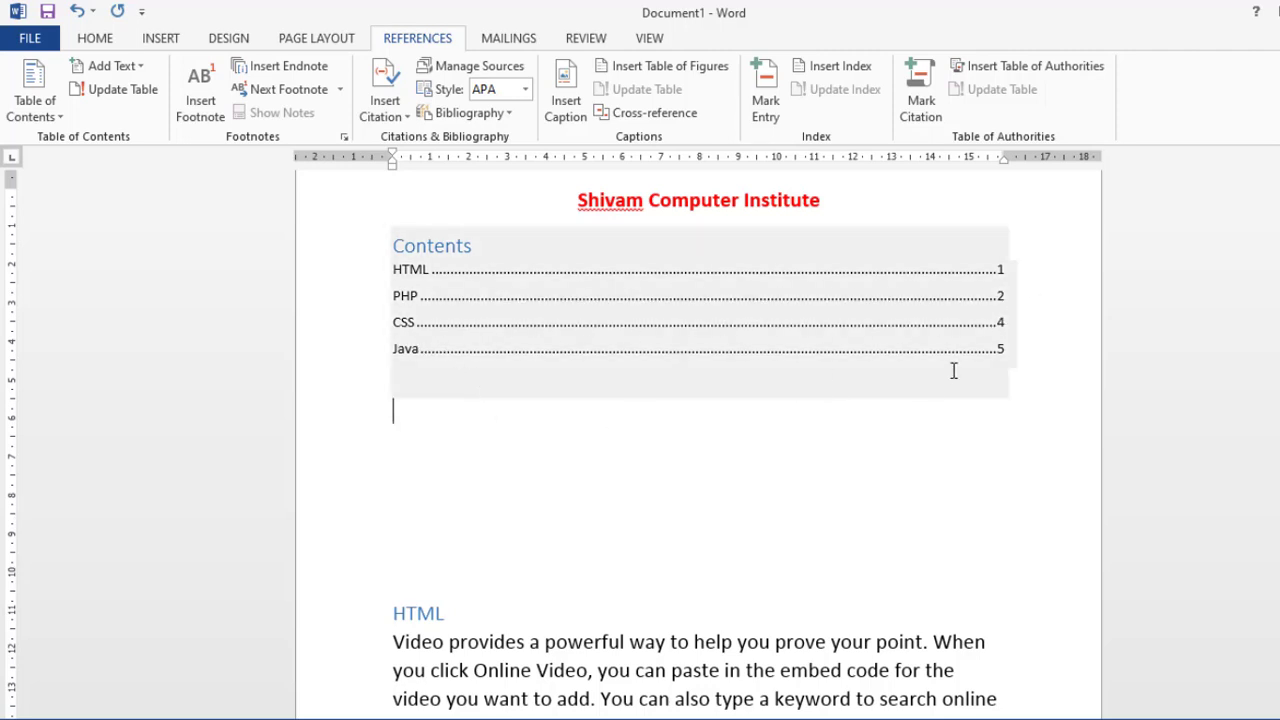
left_click(395, 587)
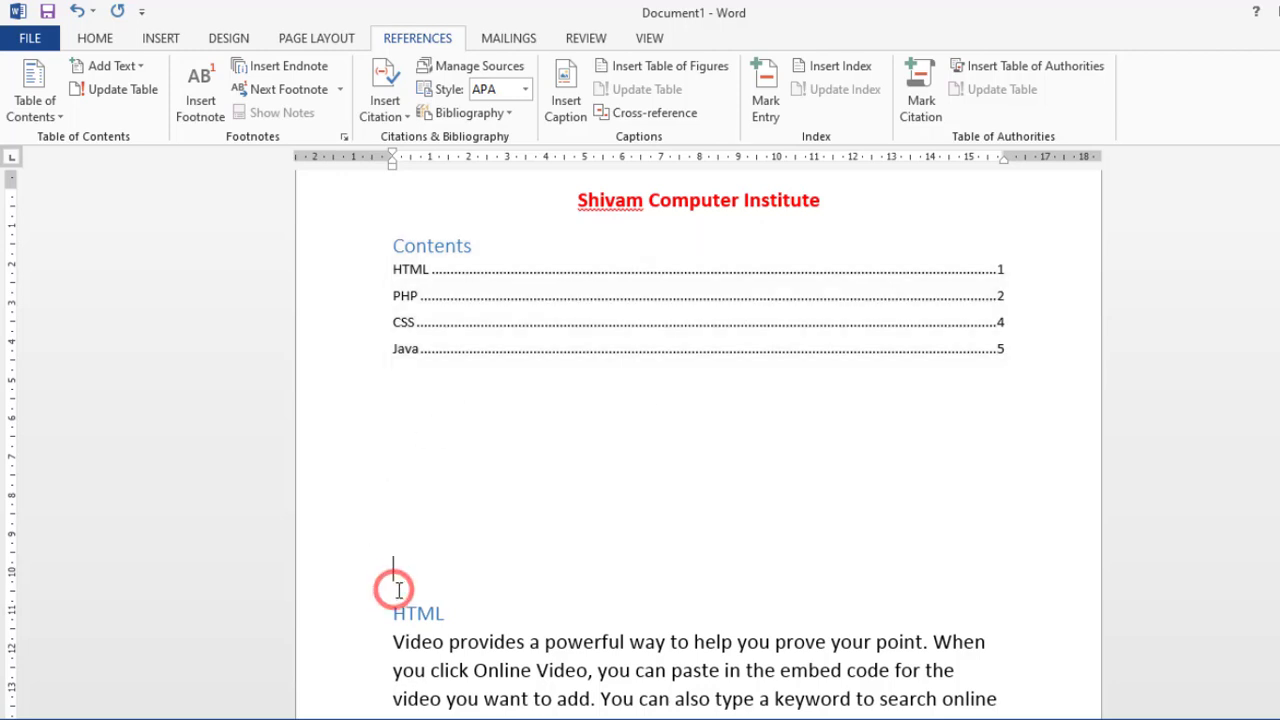
key("BackSpace")
key("BackSpace")
key("BackSpace")
key("BackSpace")
key("BackSpace")
key("BackSpace")
key("BackSpace")
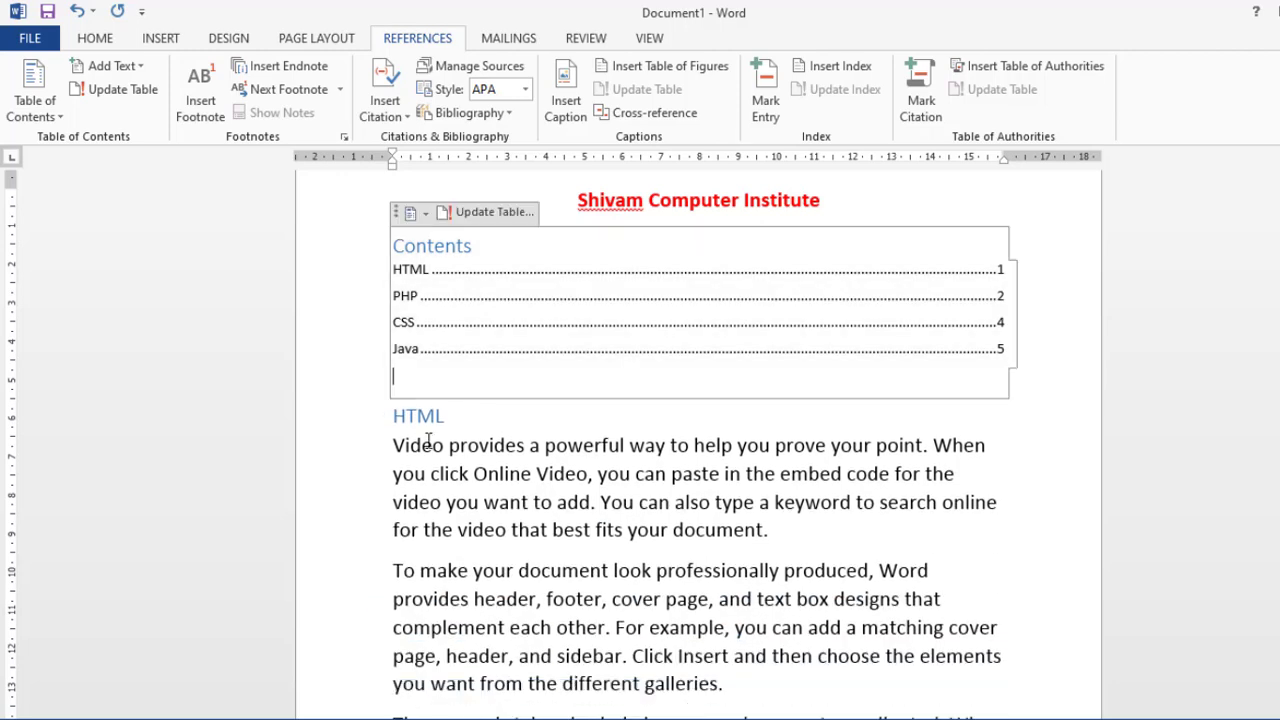
- Check which table-of-contents levels the Add Text command offers for the HTML heading
left_click(448, 419)
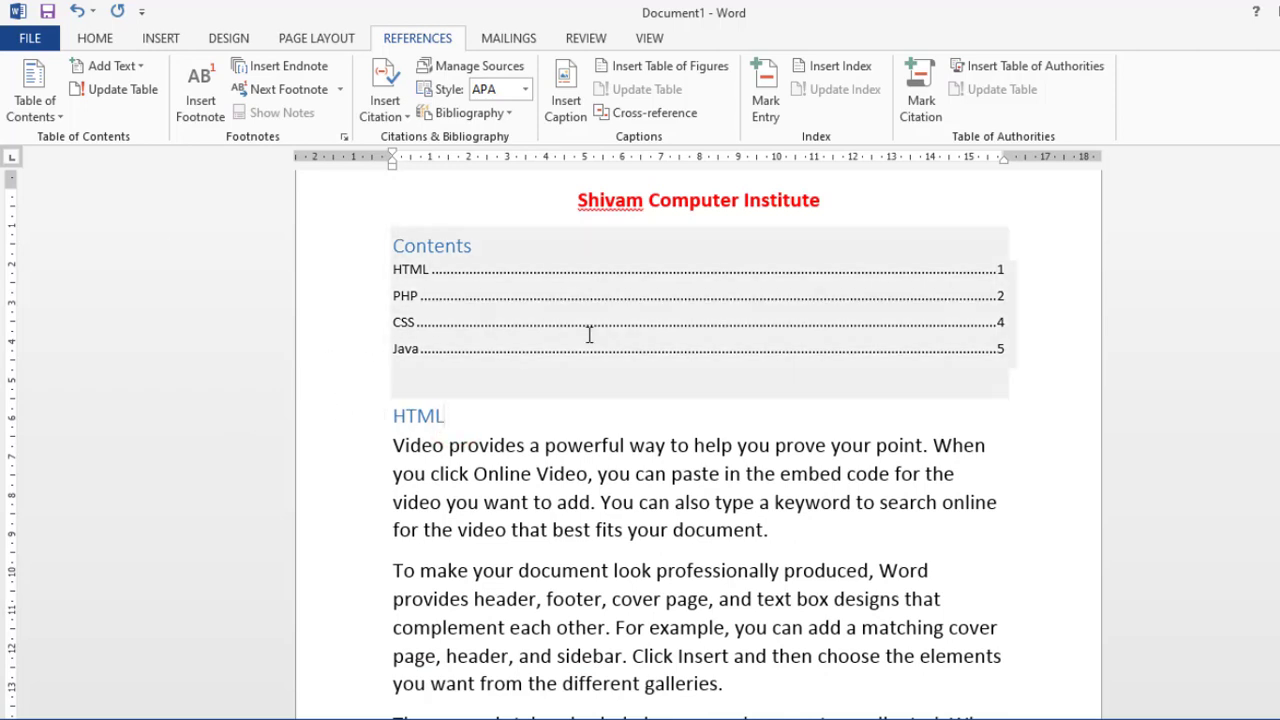
left_click(141, 66)
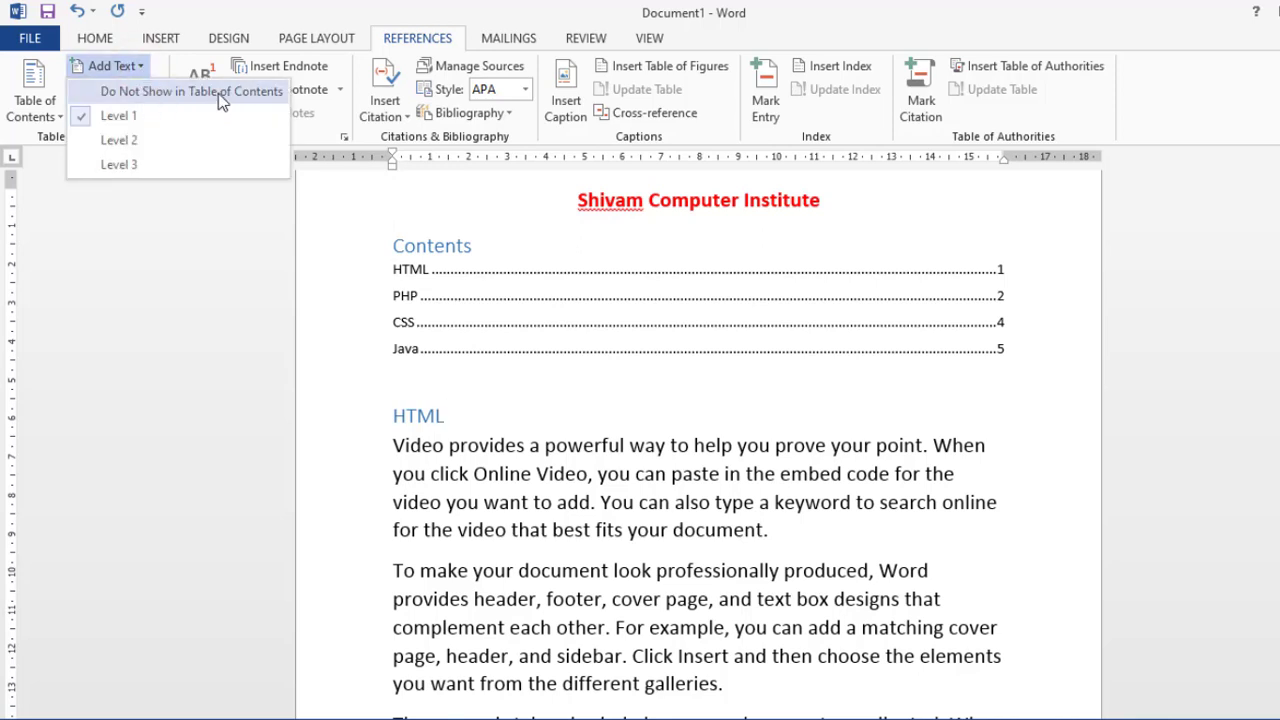
left_click(458, 418)
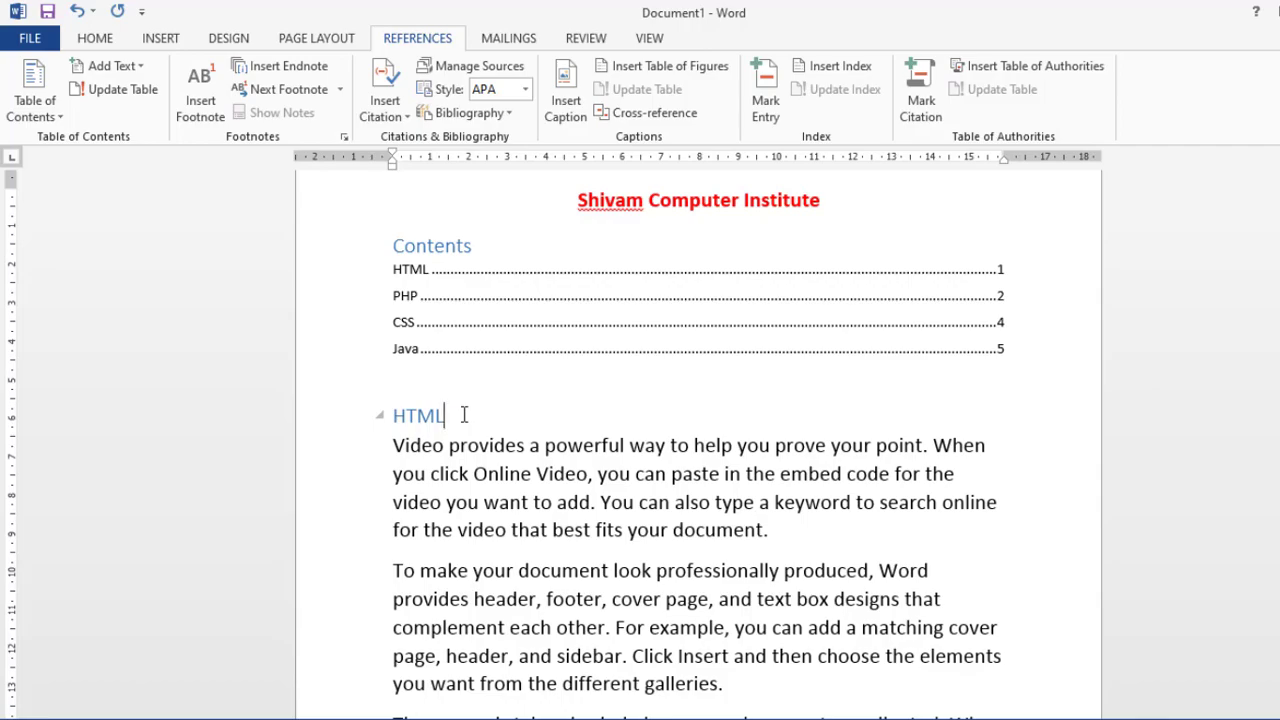
- Add the line "Python" above the document's last paragraph, which starts with "Reading is easier"
scroll(464, 415, "down", 9)
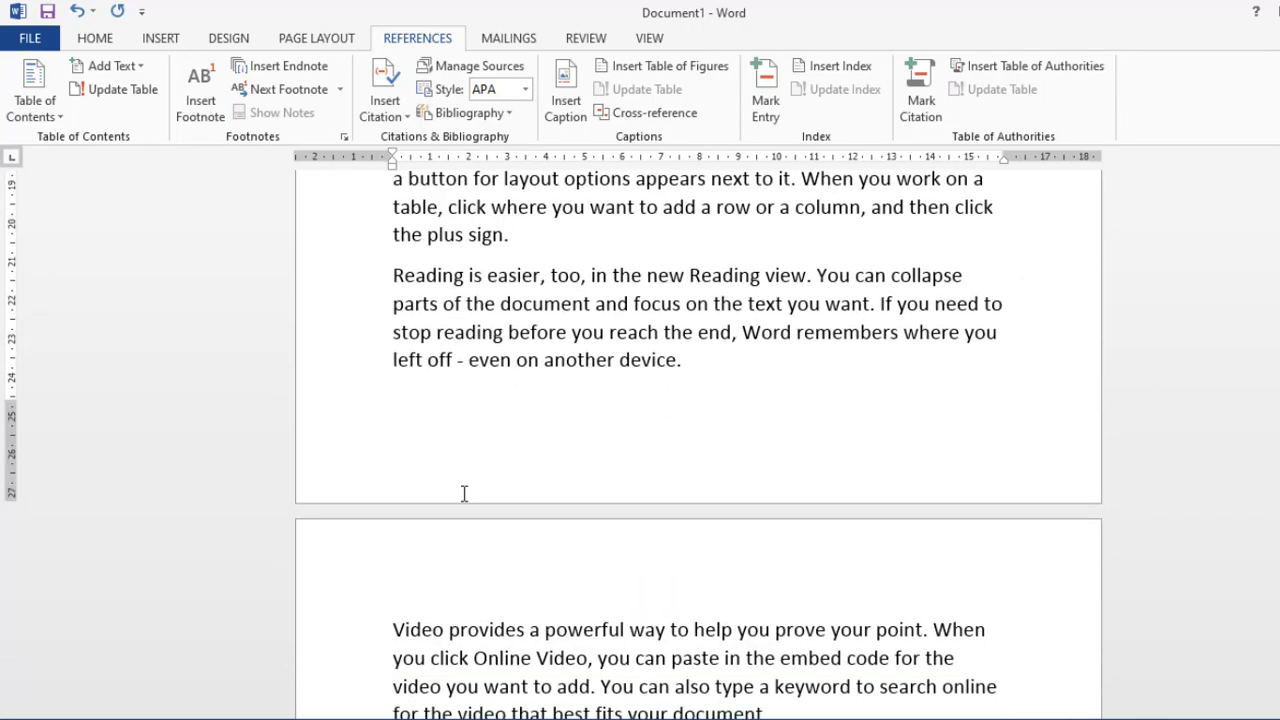
scroll(462, 555, "down", 15)
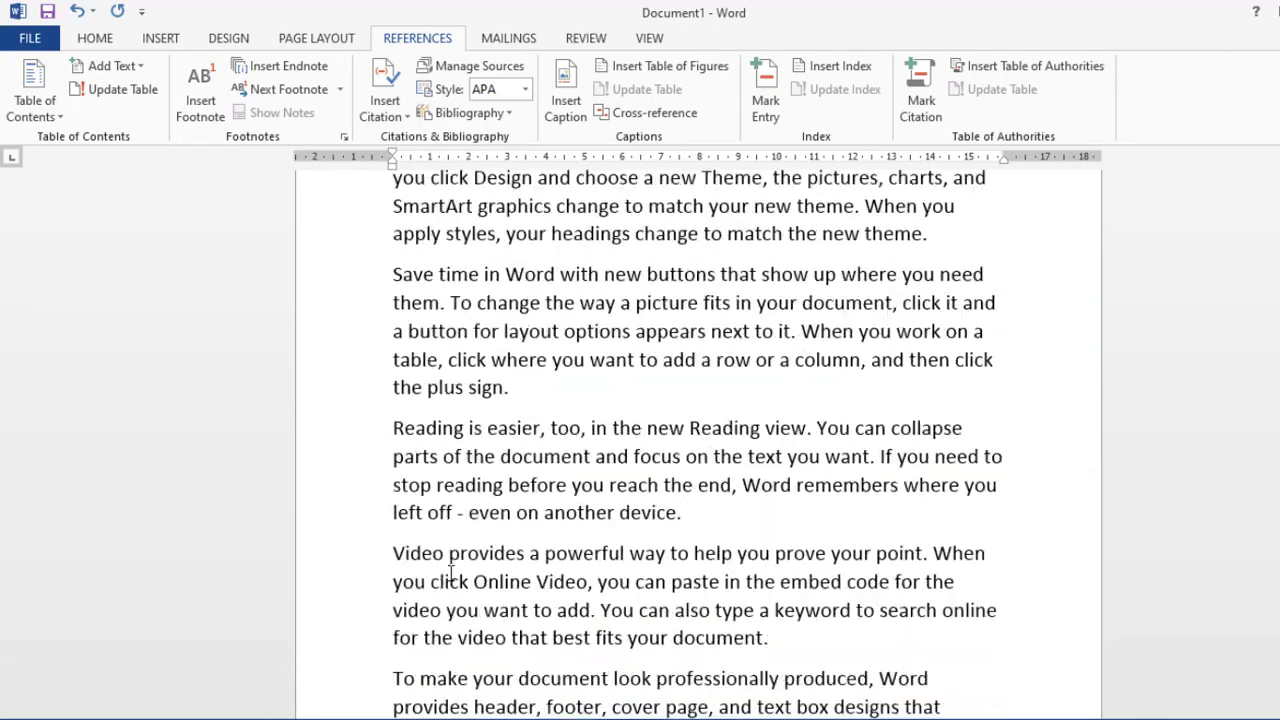
scroll(449, 580, "down", 15)
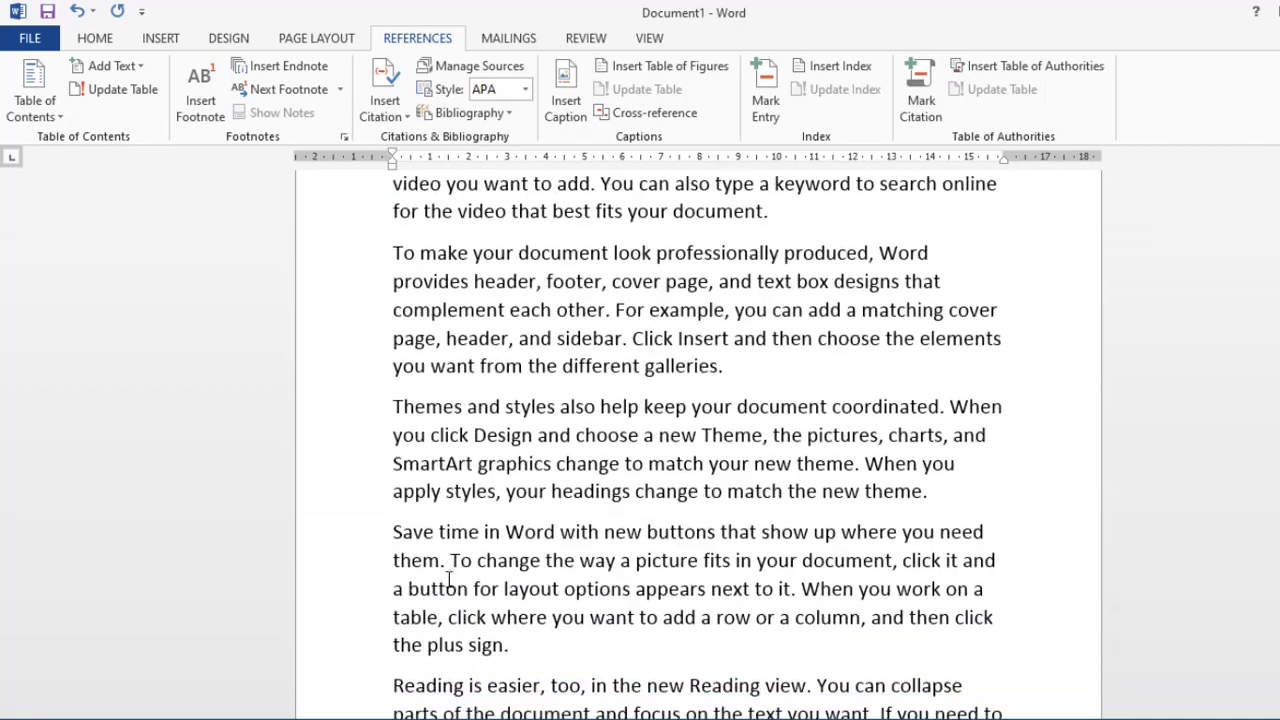
scroll(449, 580, "down", 15)
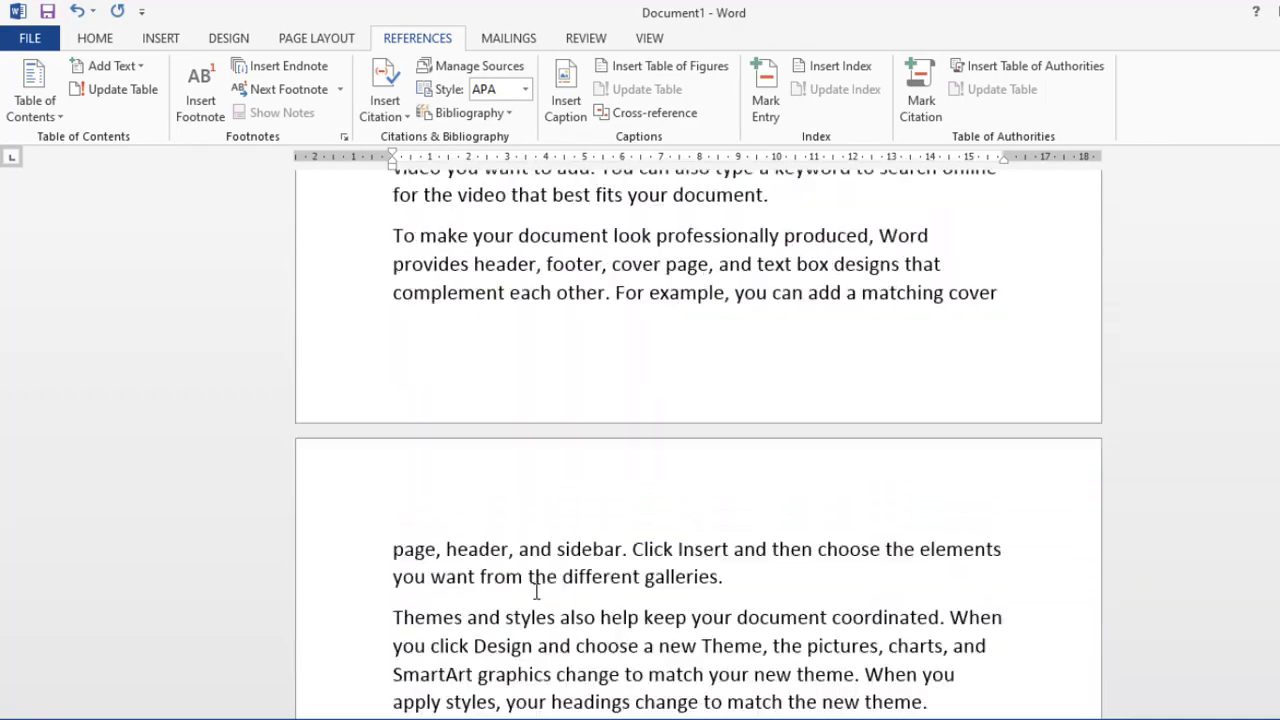
scroll(537, 591, "down", 7)
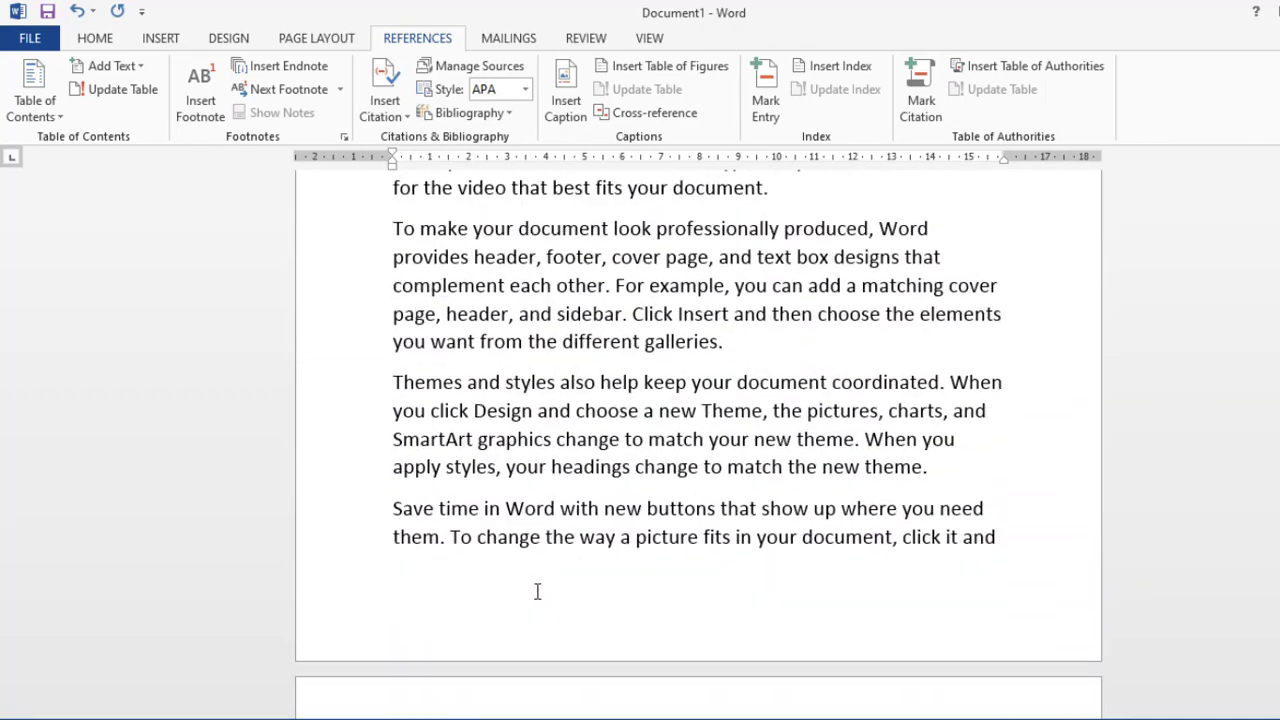
scroll(537, 591, "down", 5)
left_click(534, 512)
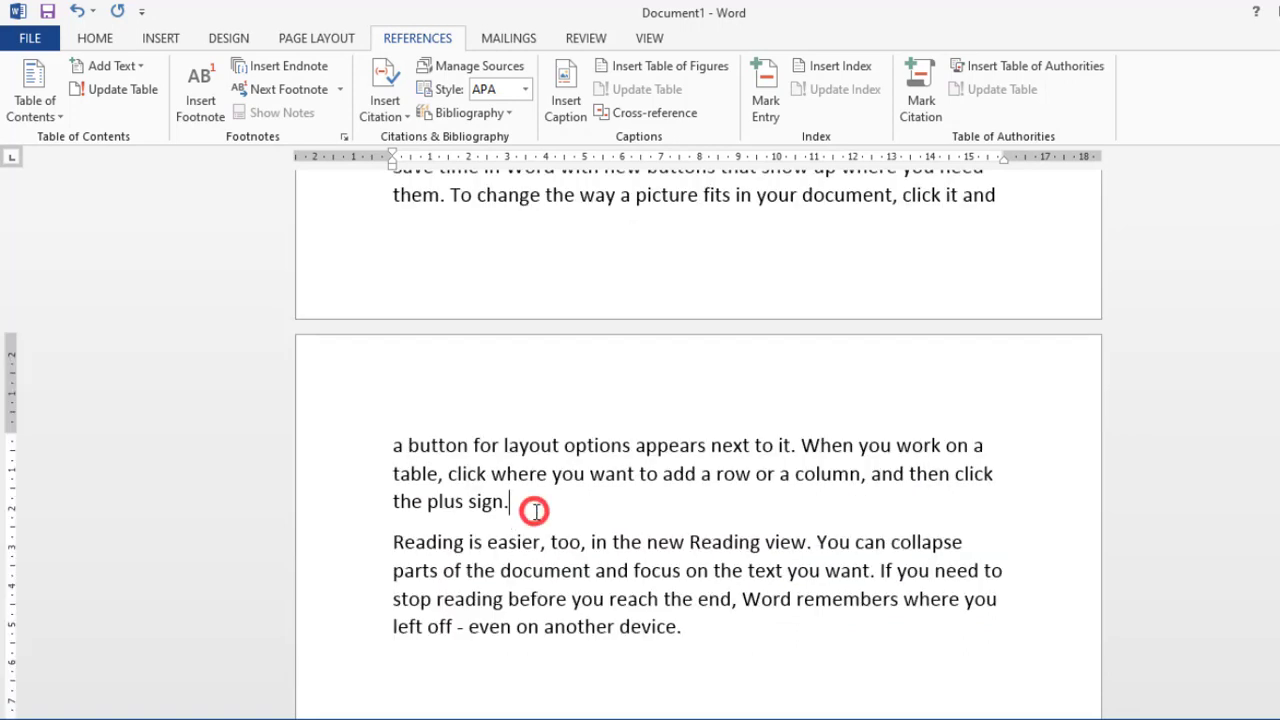
key("Return")
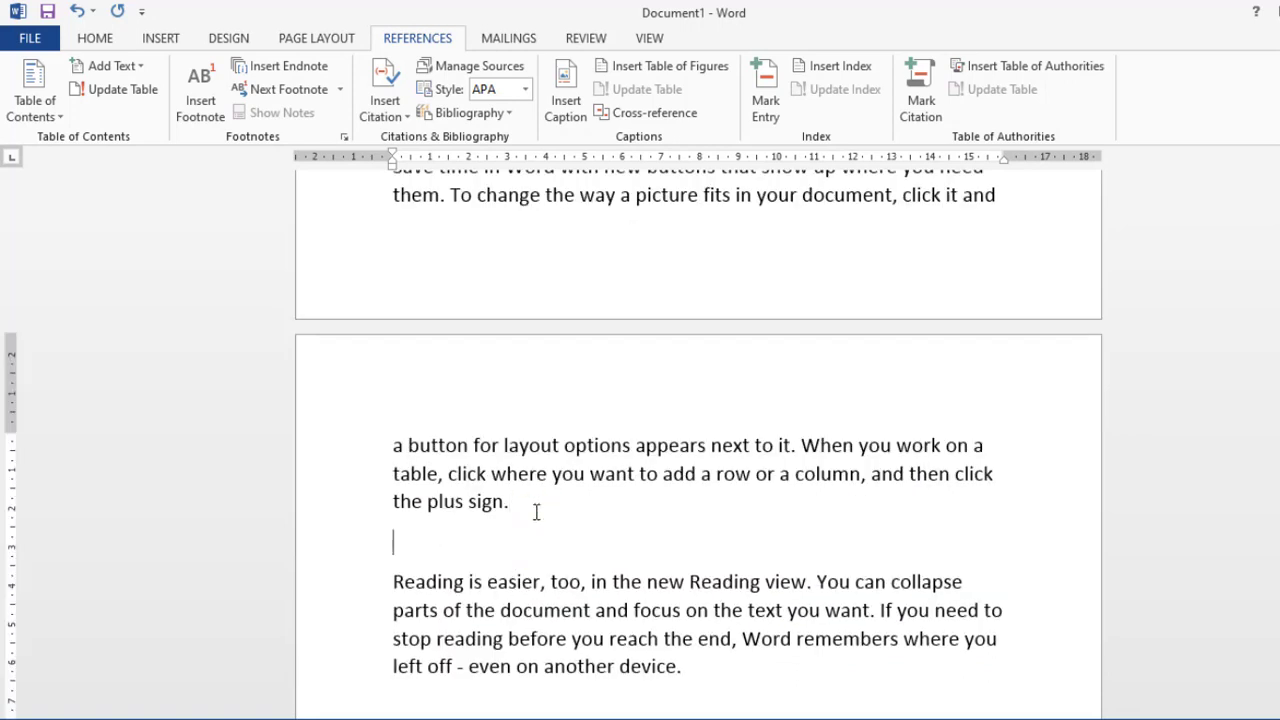
type("Python")
- Apply the Heading 1 style to the Python line
left_click_drag(390, 545, 447, 542)
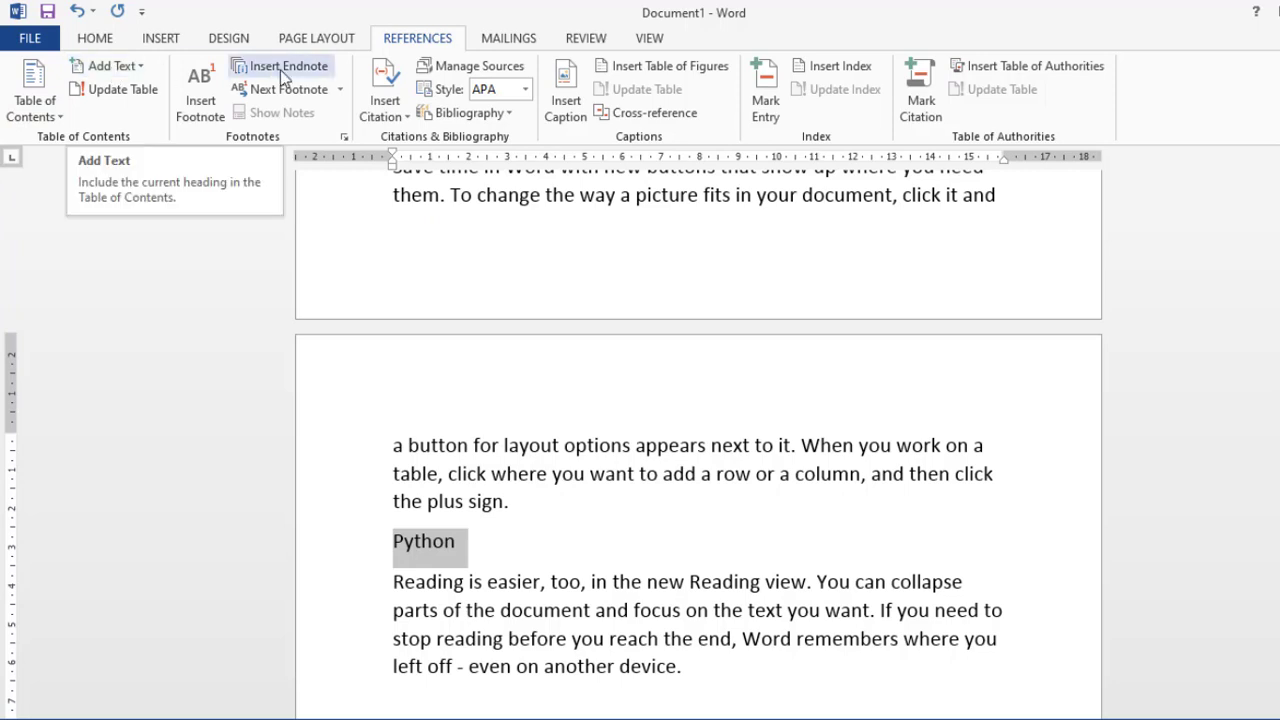
left_click(95, 38)
left_click(845, 85)
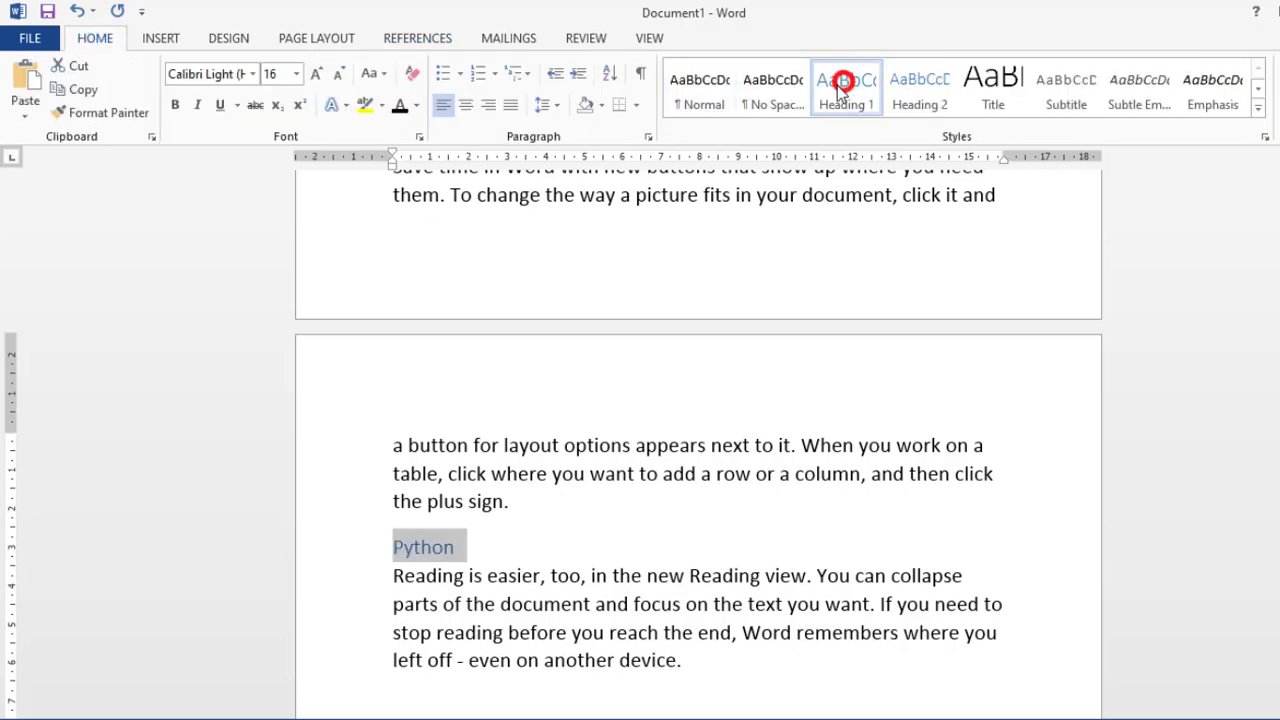
- Update the entire table of contents so that it includes the new Python heading
left_click(468, 548)
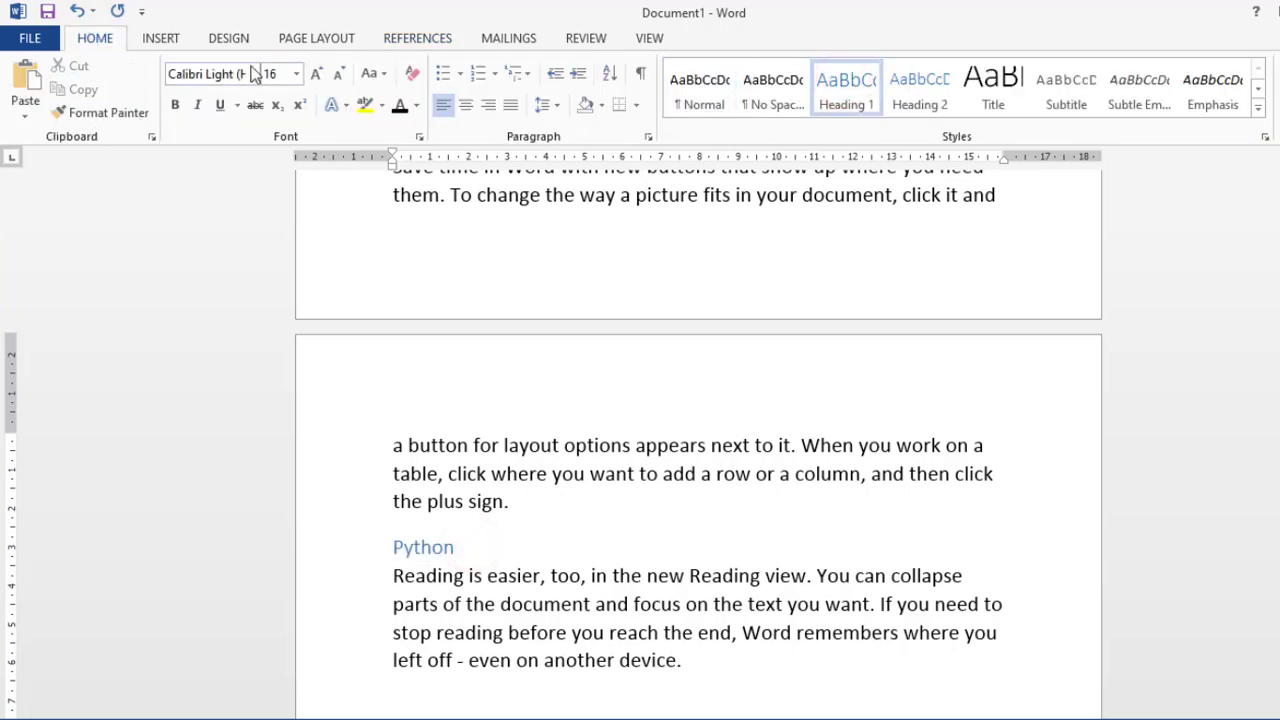
left_click(330, 40)
left_click(399, 42)
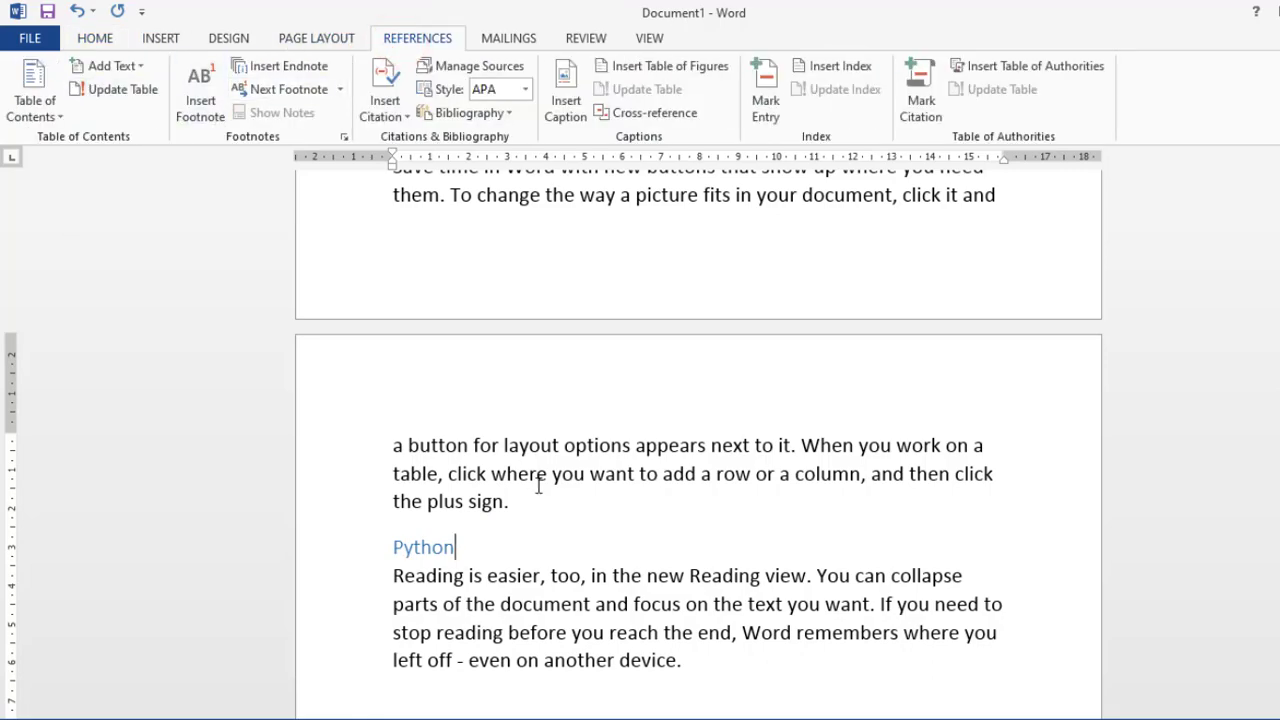
scroll(538, 486, "up", 15)
scroll(538, 486, "down", 20)
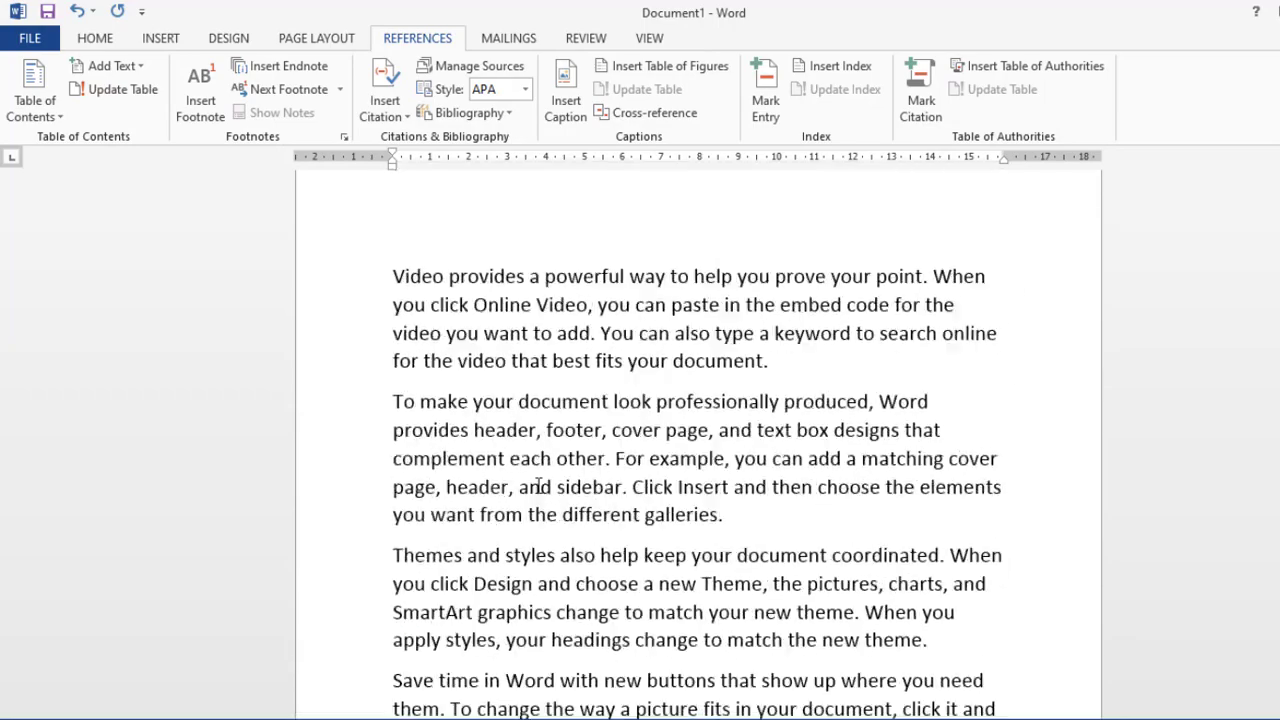
scroll(538, 486, "up", 20)
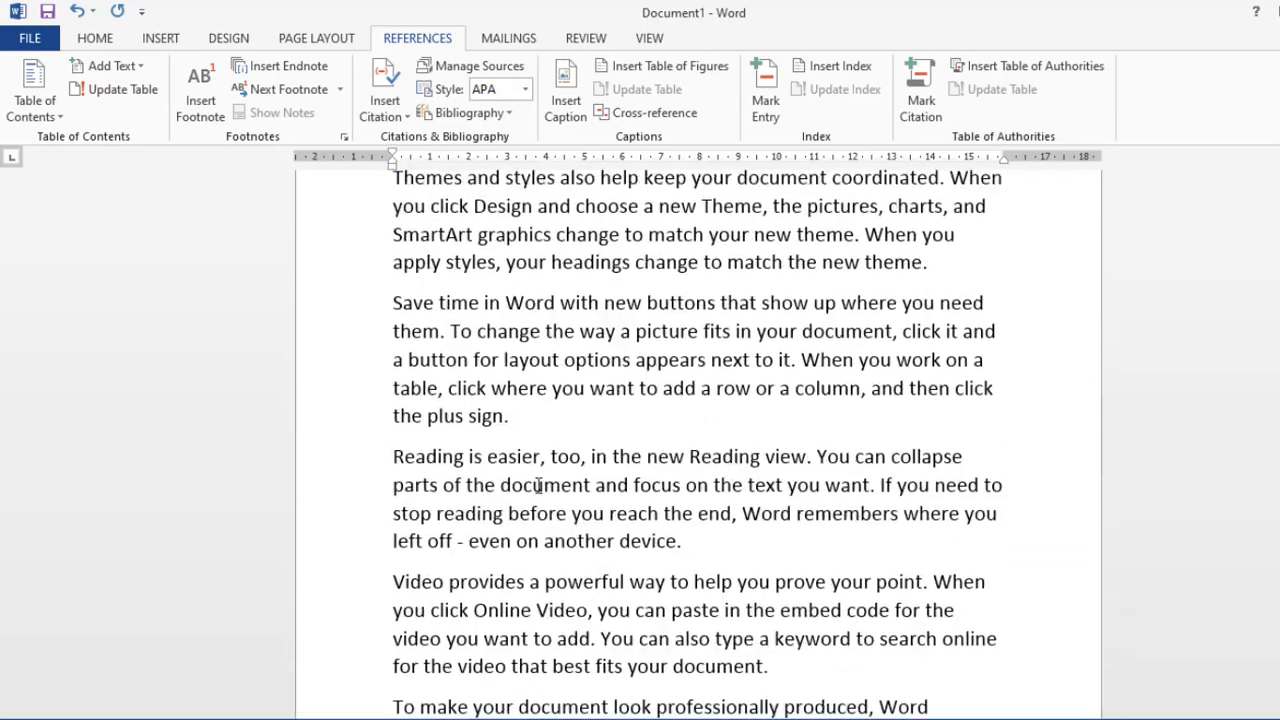
scroll(698, 440, "up", 1)
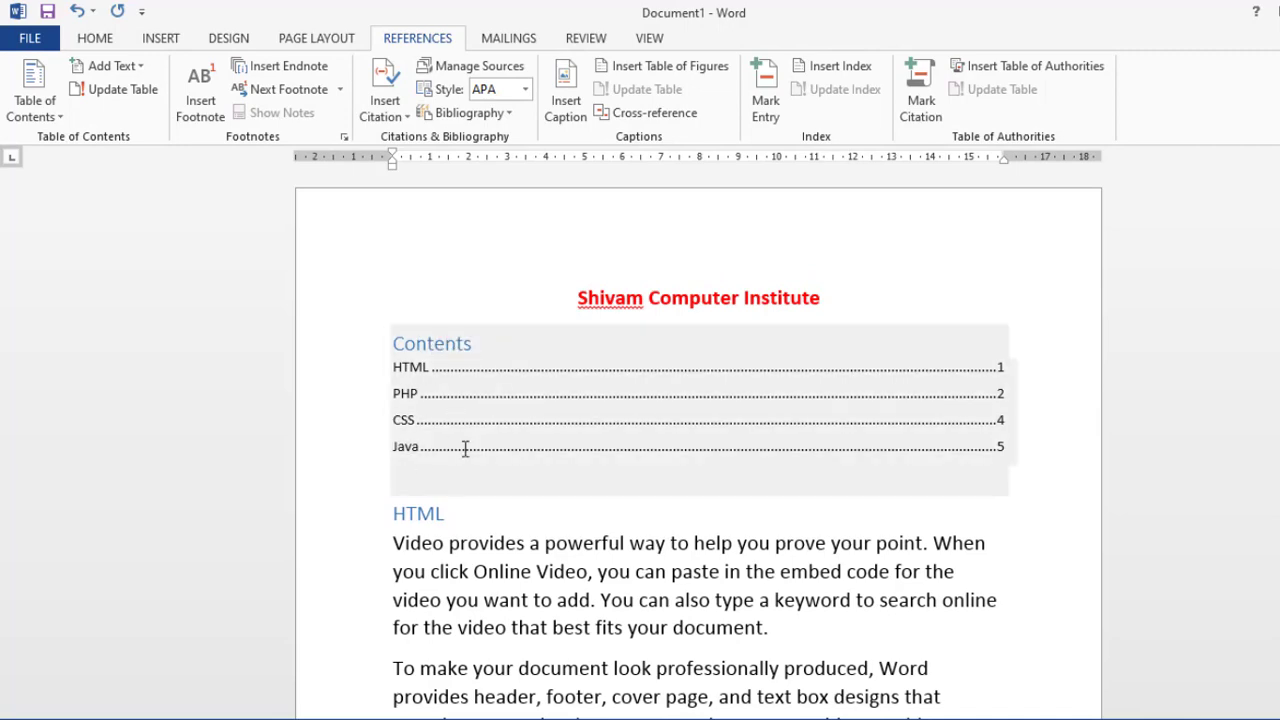
scroll(1015, 393, "down", 5)
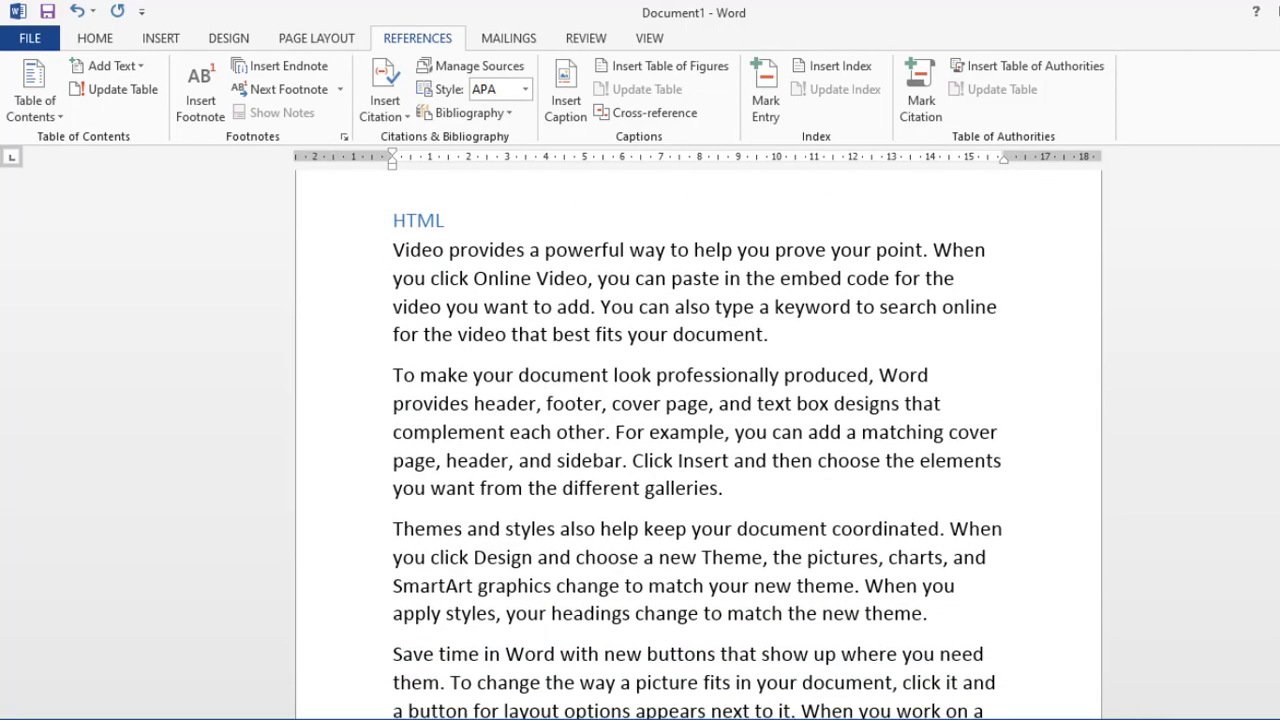
scroll(677, 349, "up", 6)
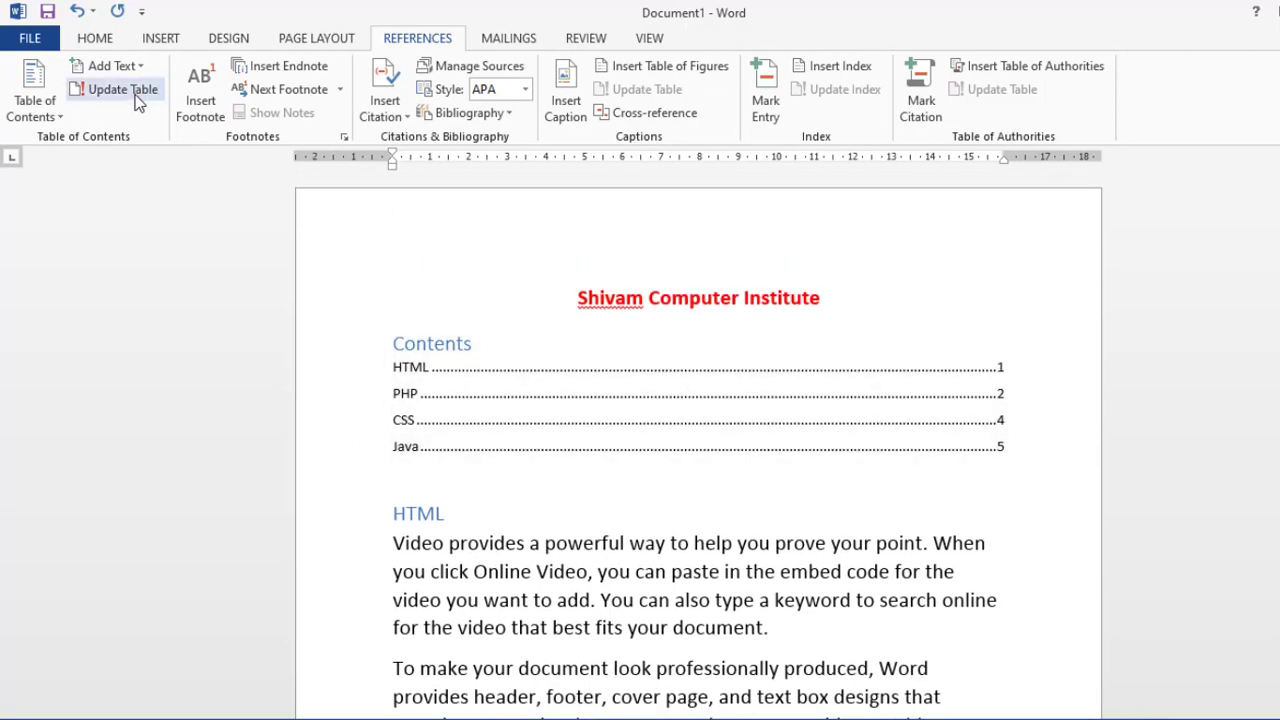
left_click(138, 92)
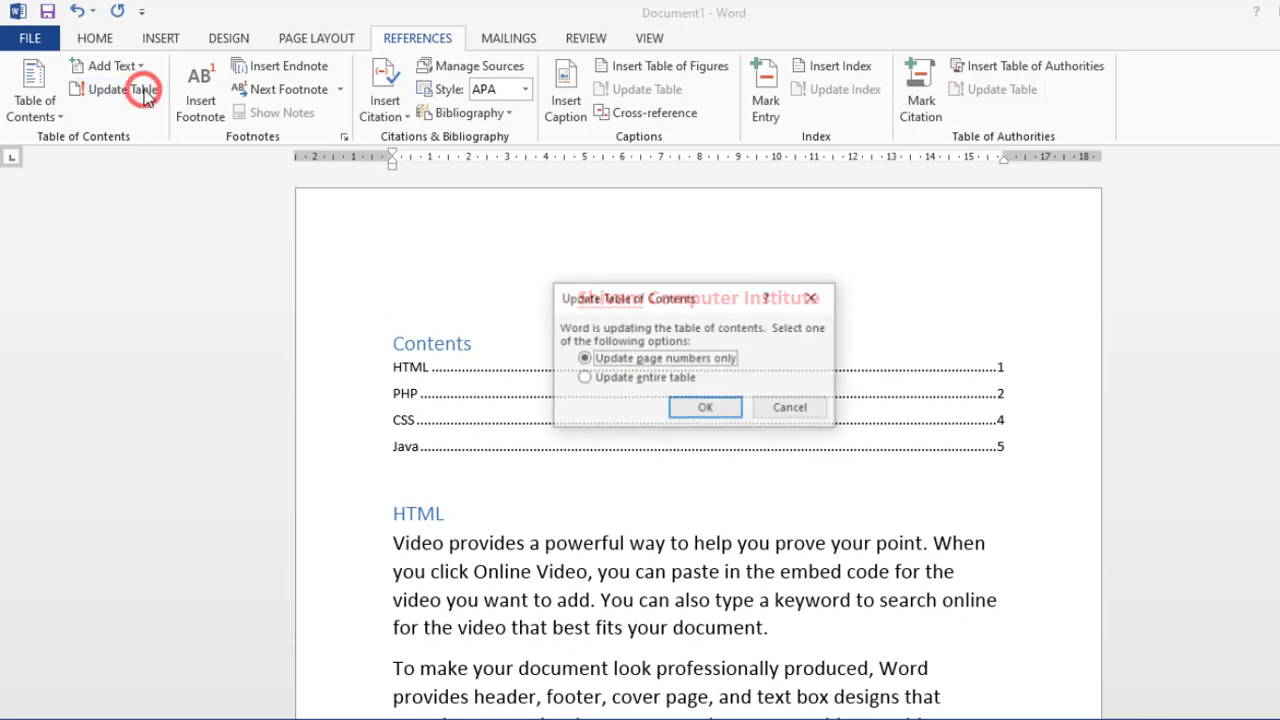
left_click(603, 382)
left_click(707, 408)
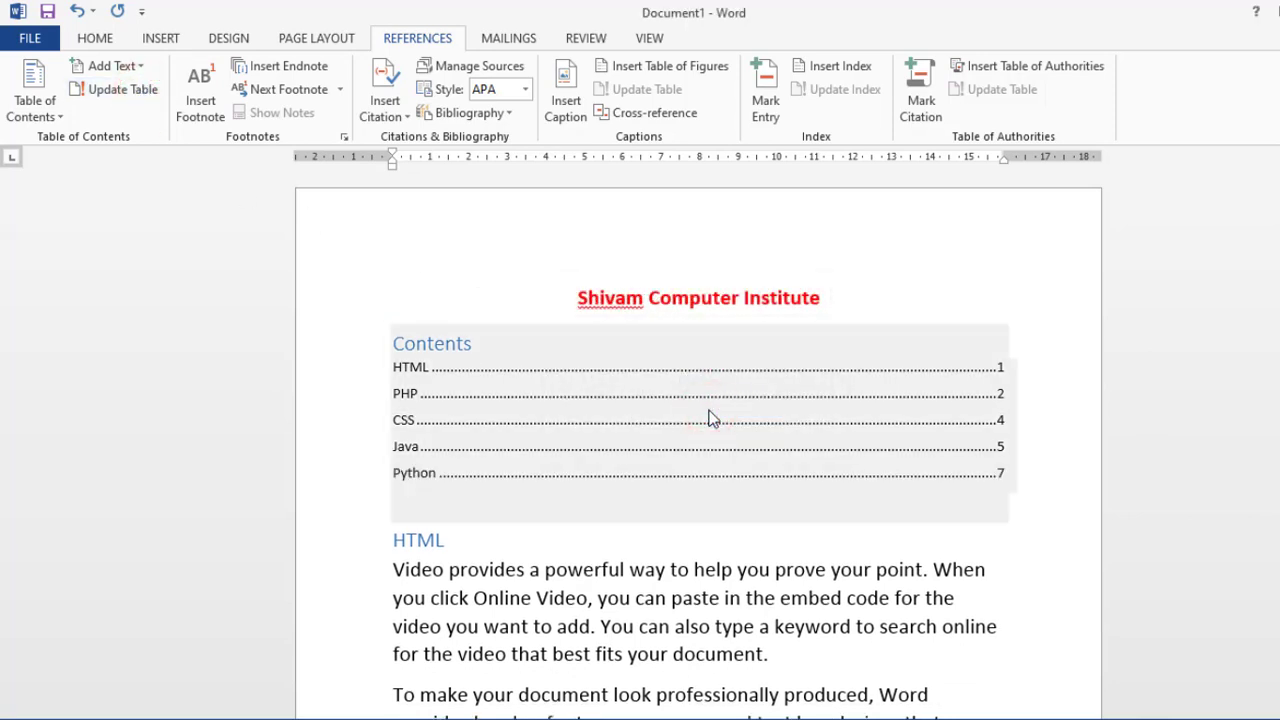
left_click(909, 443)
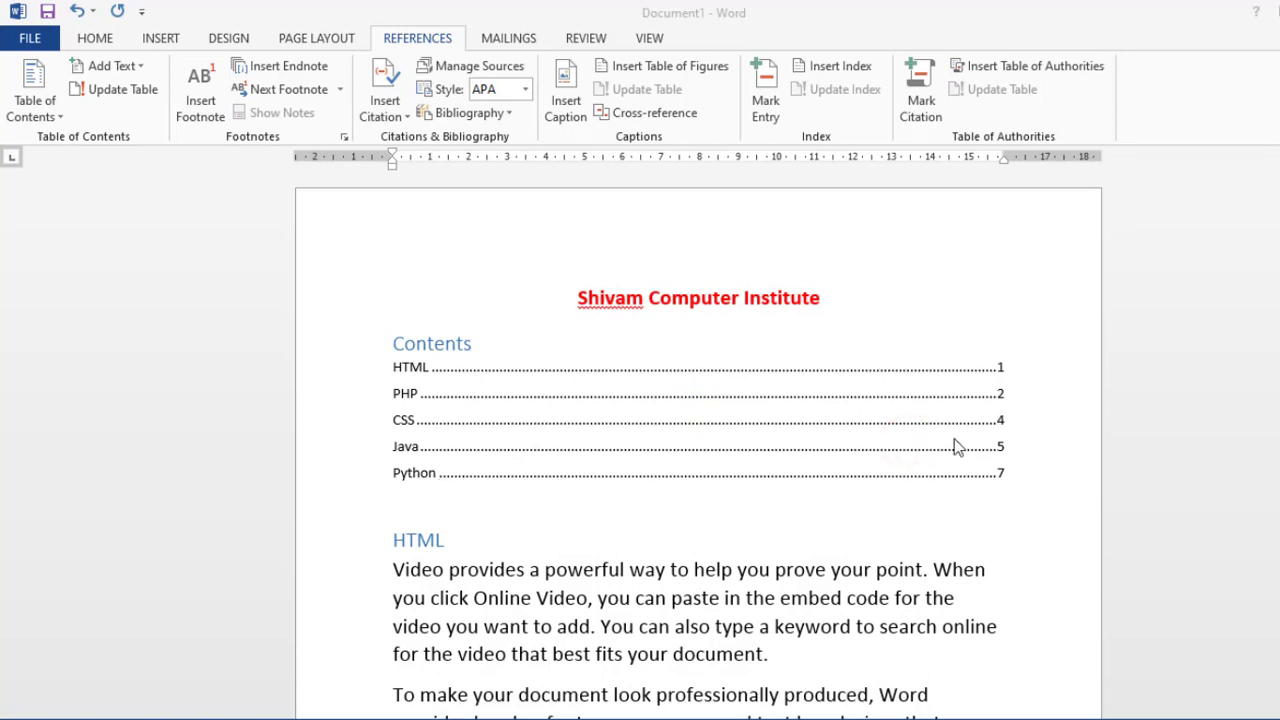
scroll(640, 460, "down", 2)
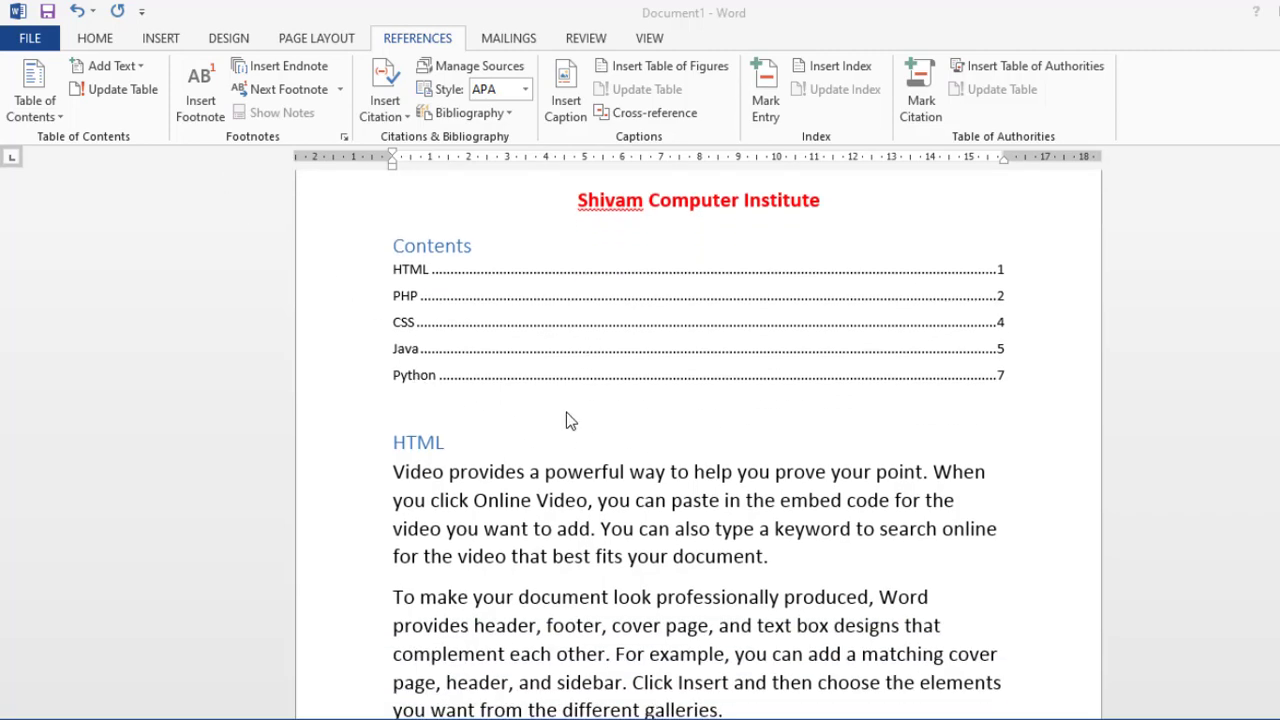
scroll(566, 412, "up", 2)
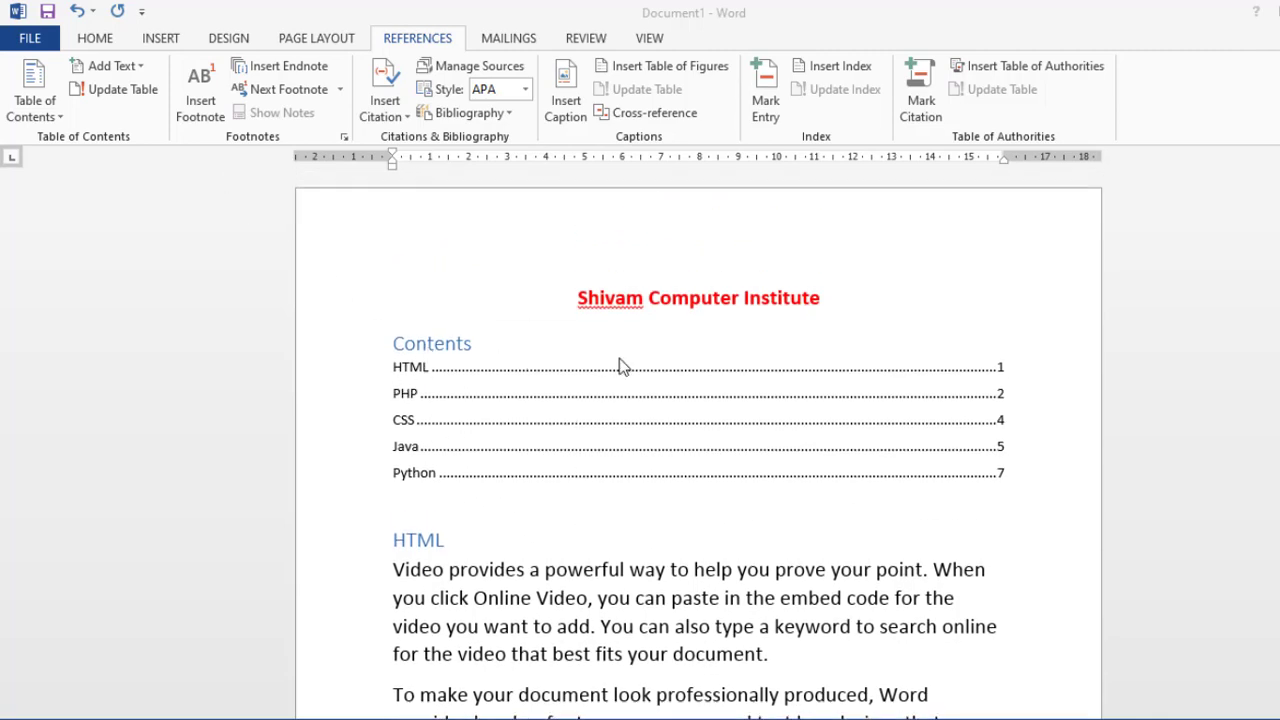